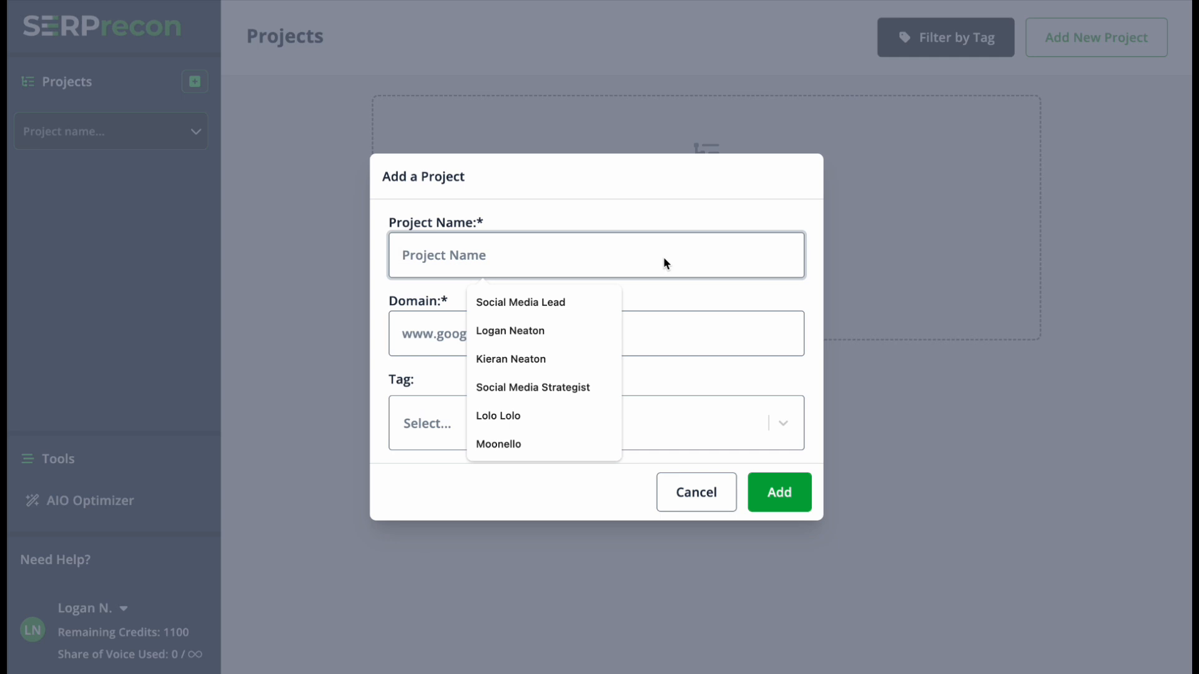
{"action": "type", "text": "Moonello"}
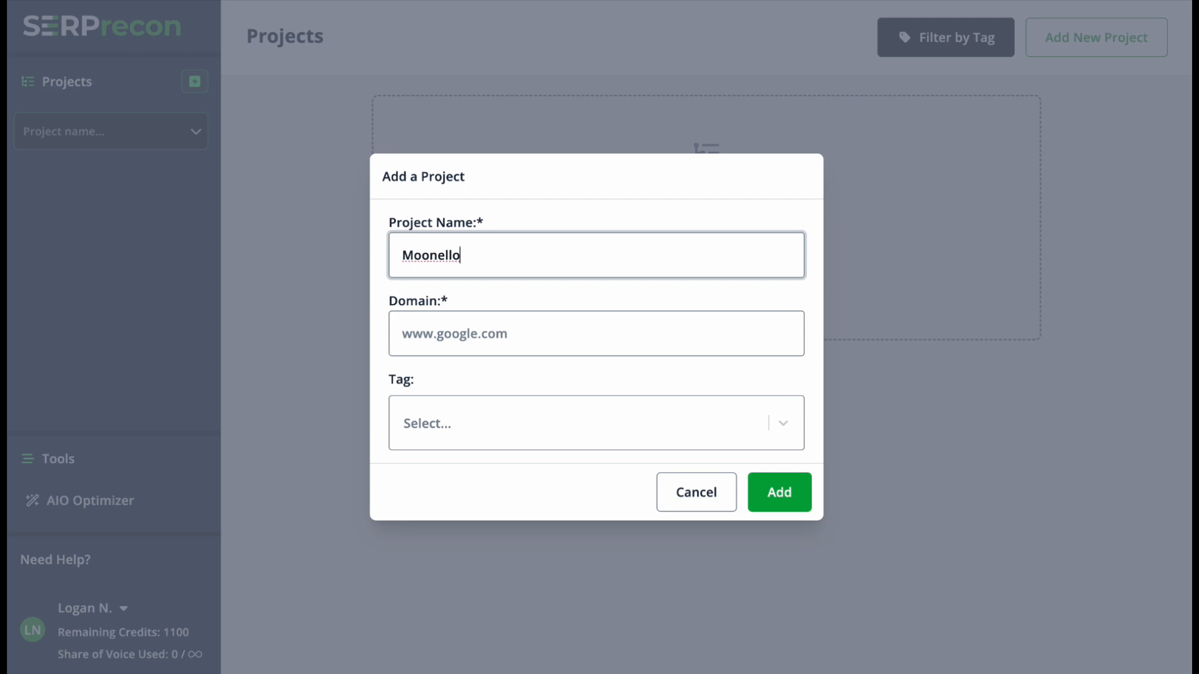
{"action": "left_click", "coordinate": [597, 329]}
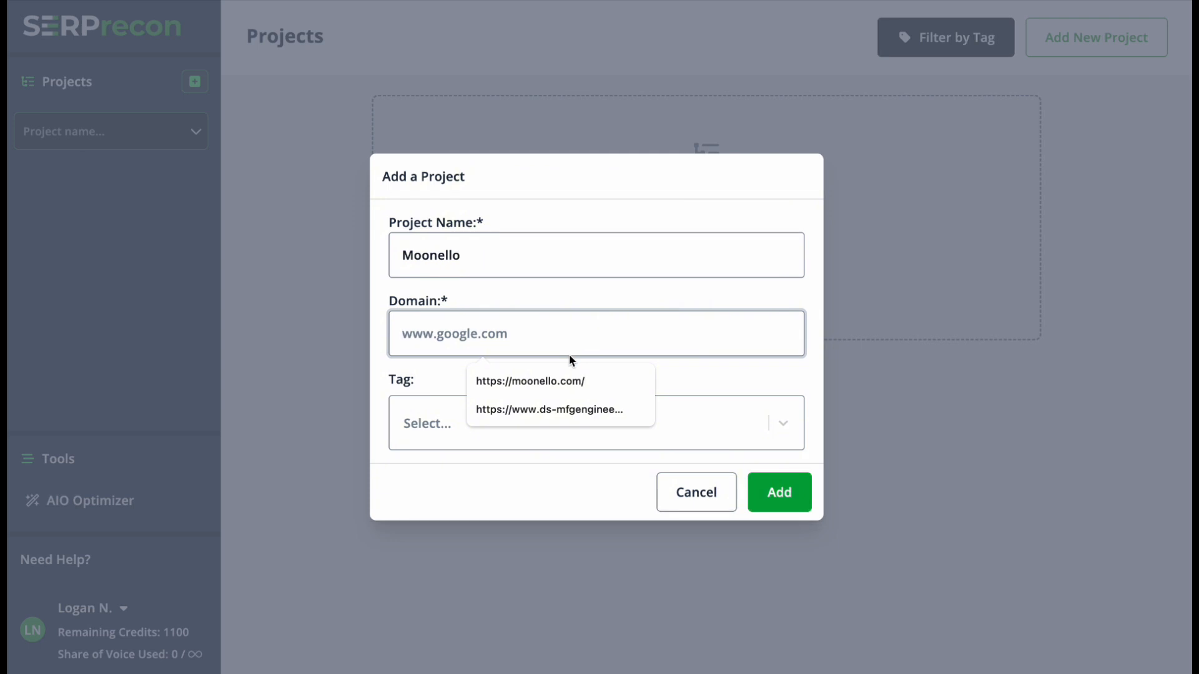
{"action": "left_click", "coordinate": [569, 381]}
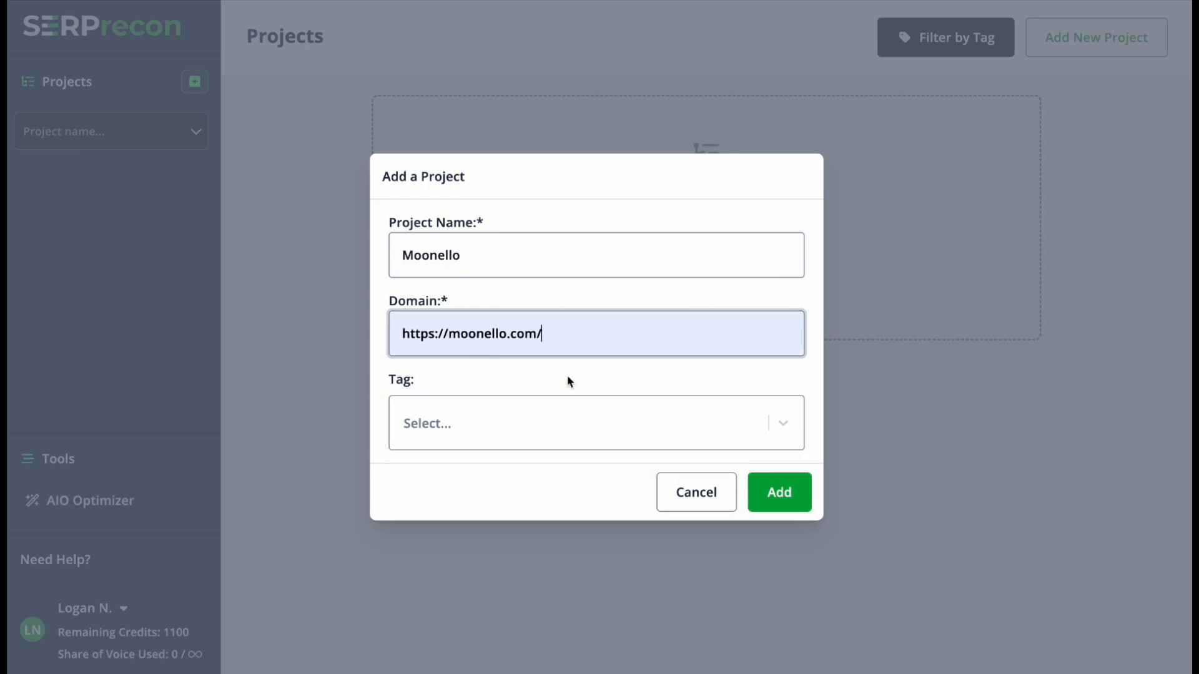
Create and assign the tag Custom Software to the project, then add the project
{"action": "left_click", "coordinate": [543, 414]}
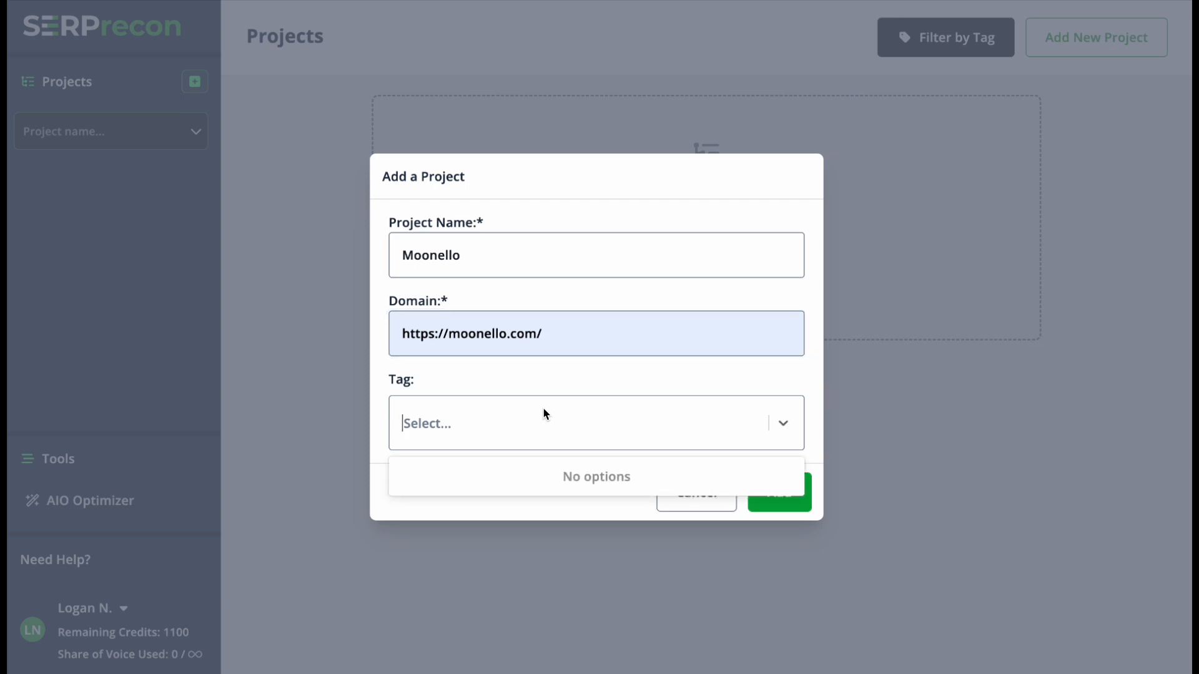
{"action": "type", "text": "Cus"}
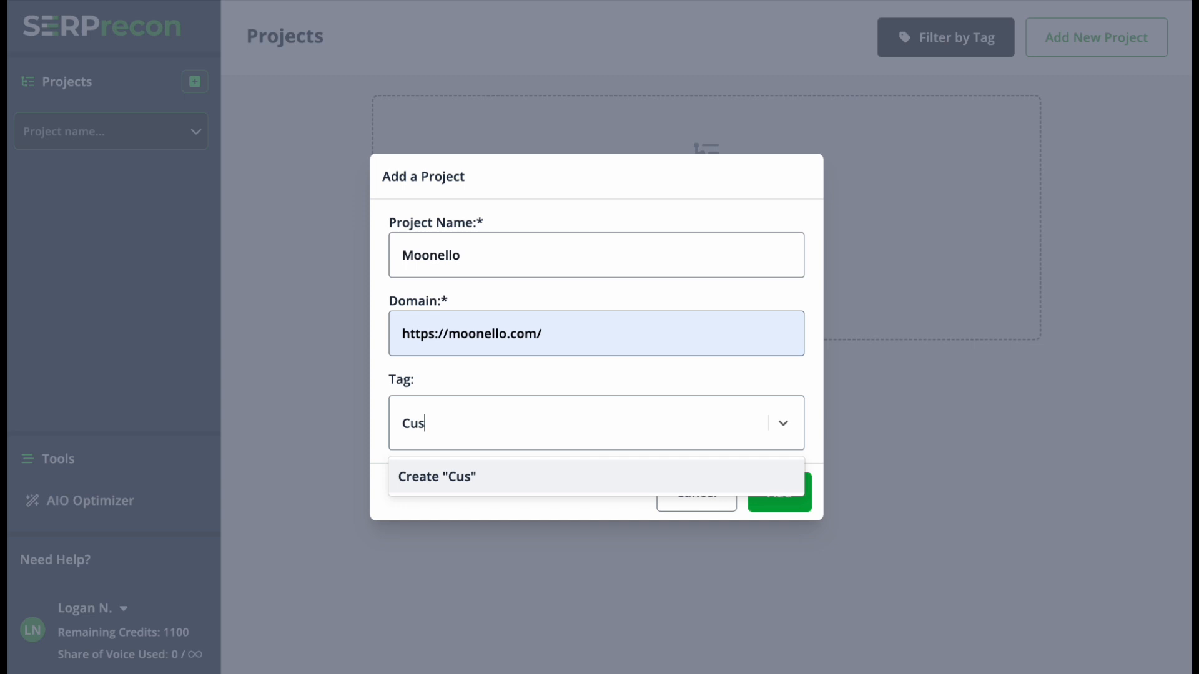
{"action": "type", "text": "tom Software"}
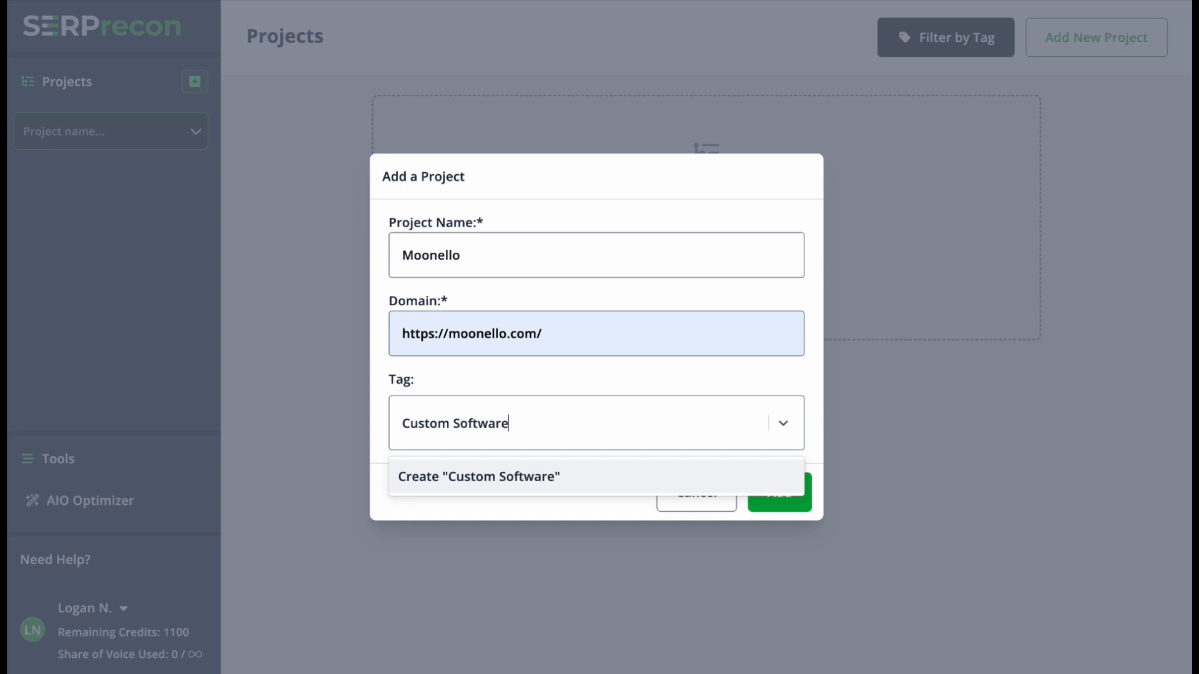
{"action": "key", "text": "Return"}
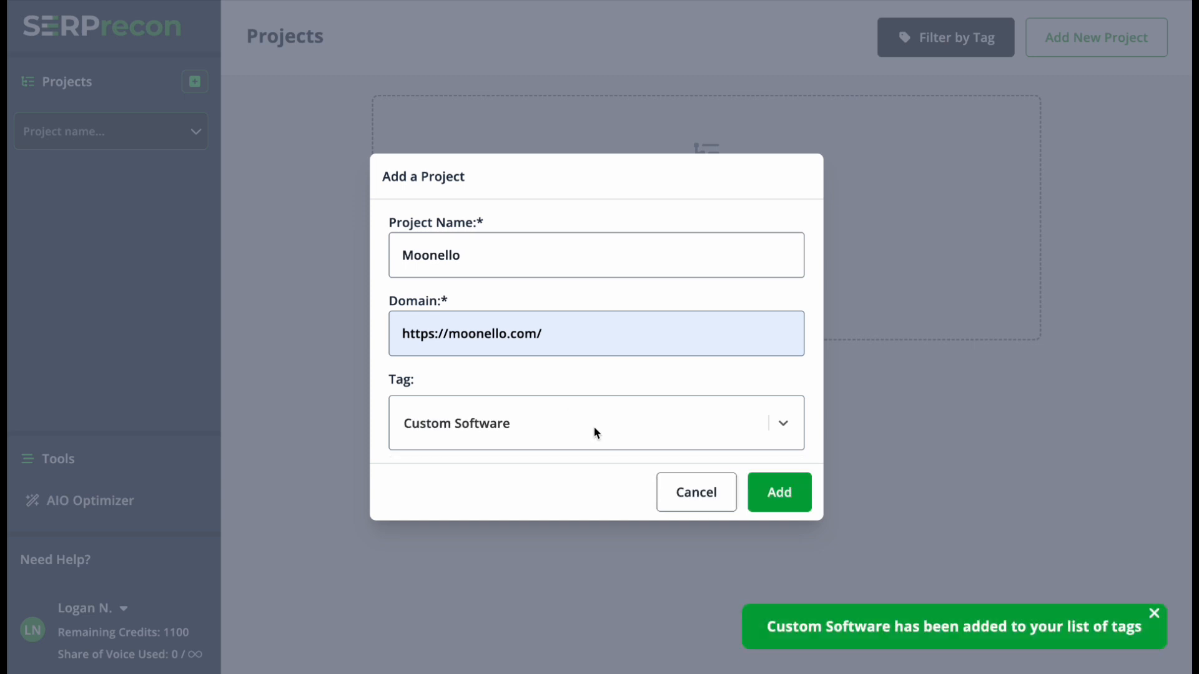
{"action": "left_click", "coordinate": [773, 496]}
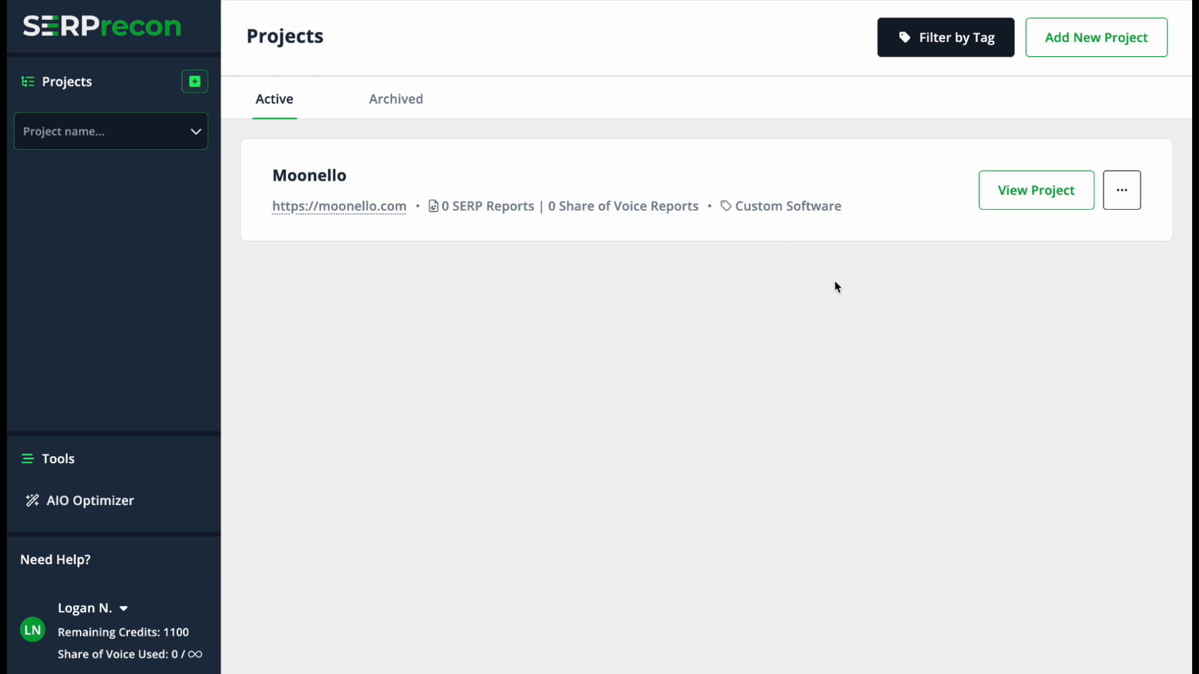
Open the Moonello project and start a new SERP report with the city Northville, Michigan, United States
{"action": "left_click", "coordinate": [1027, 192]}
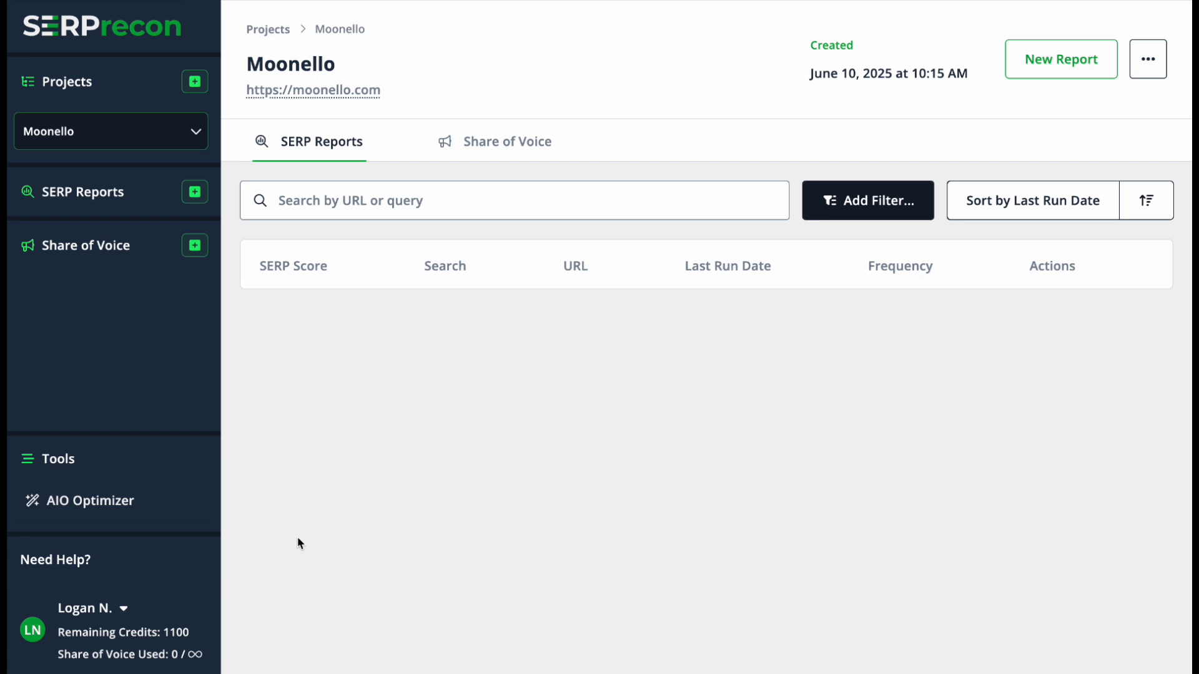
{"action": "left_click", "coordinate": [194, 192]}
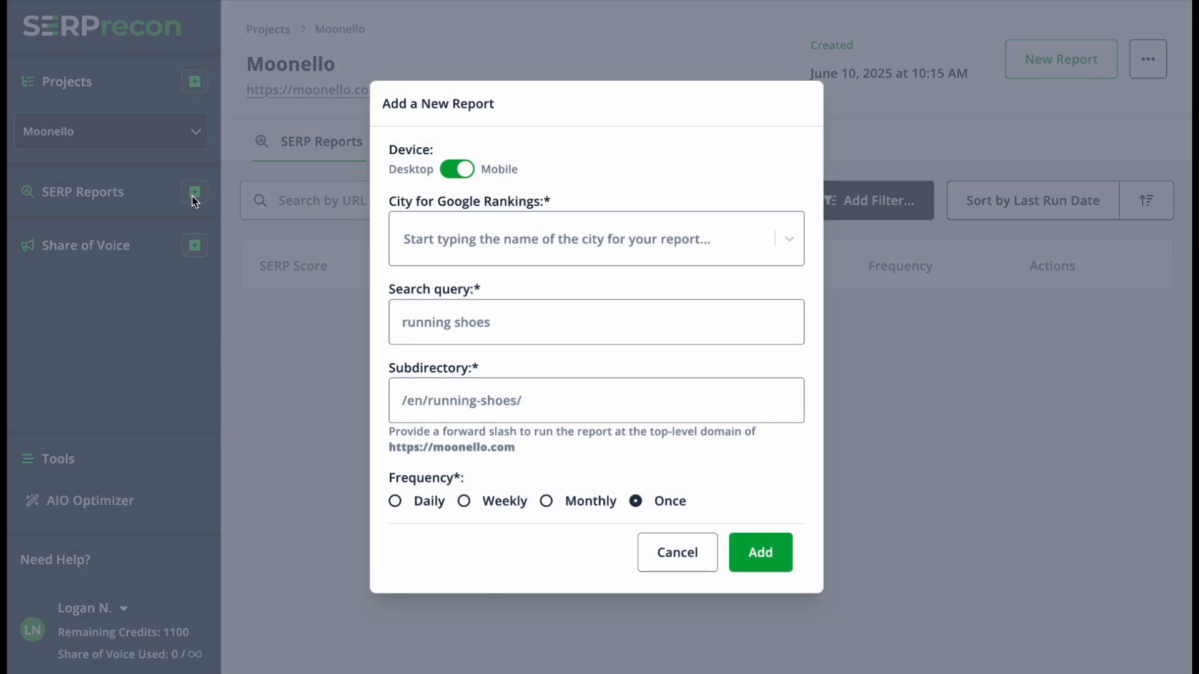
{"action": "left_click", "coordinate": [652, 555]}
{"action": "left_click", "coordinate": [1035, 59]}
{"action": "left_click", "coordinate": [639, 238]}
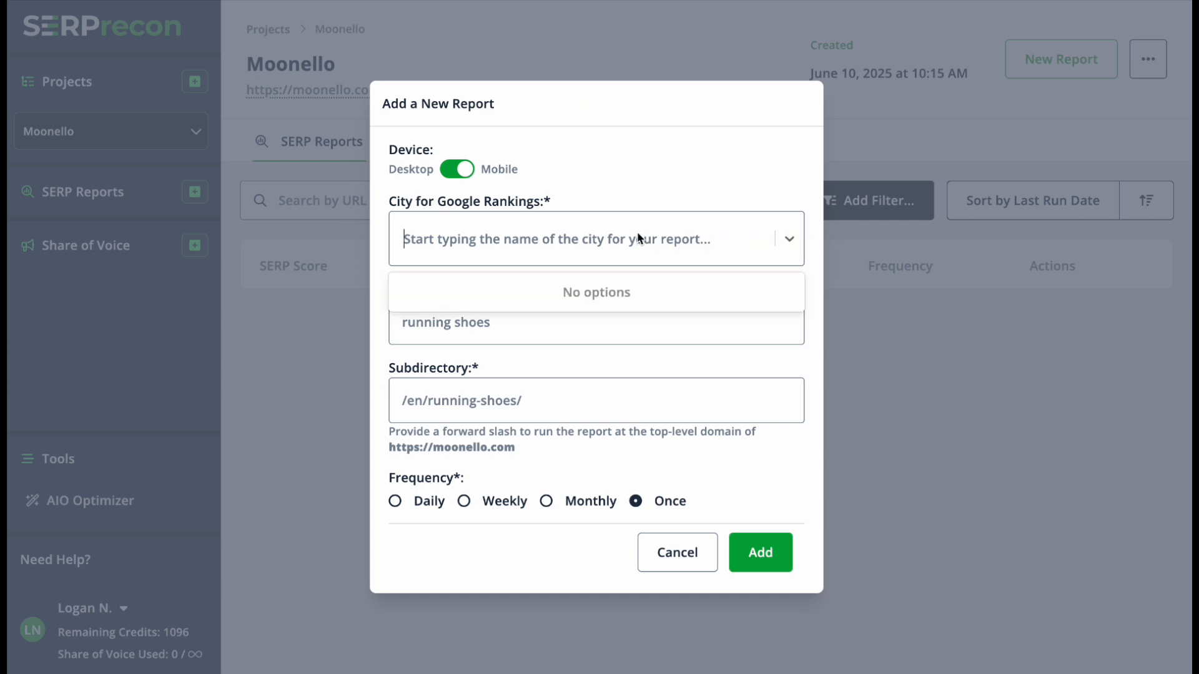
{"action": "type", "text": "North"}
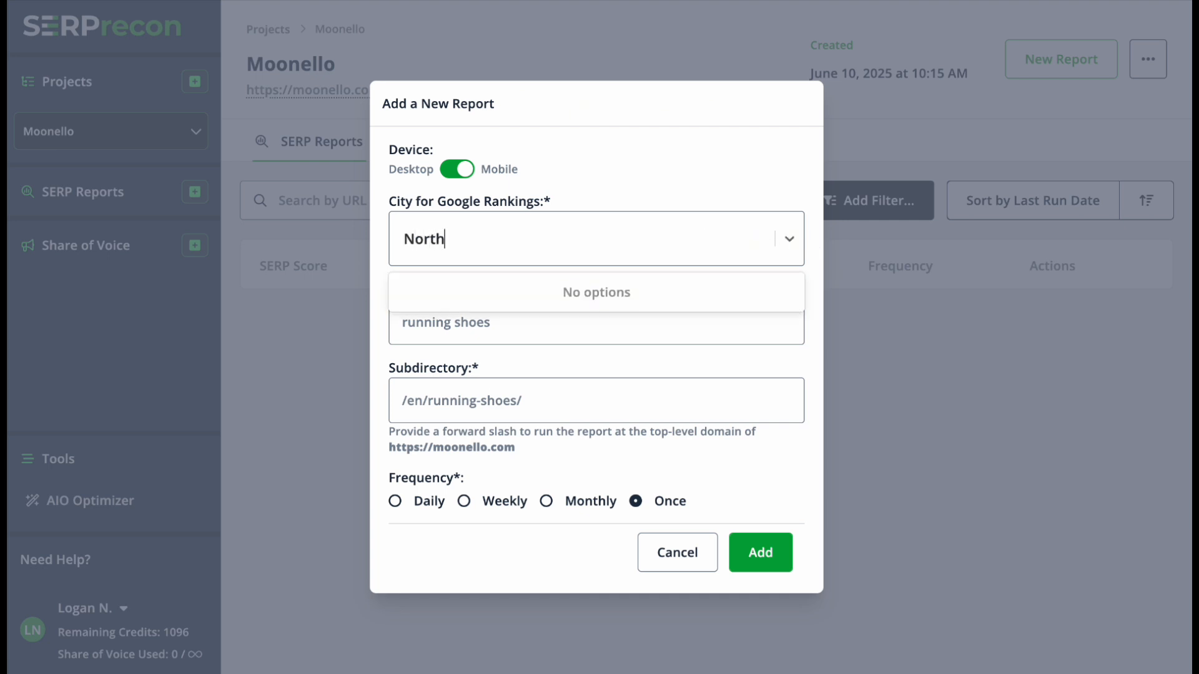
{"action": "type", "text": "ville"}
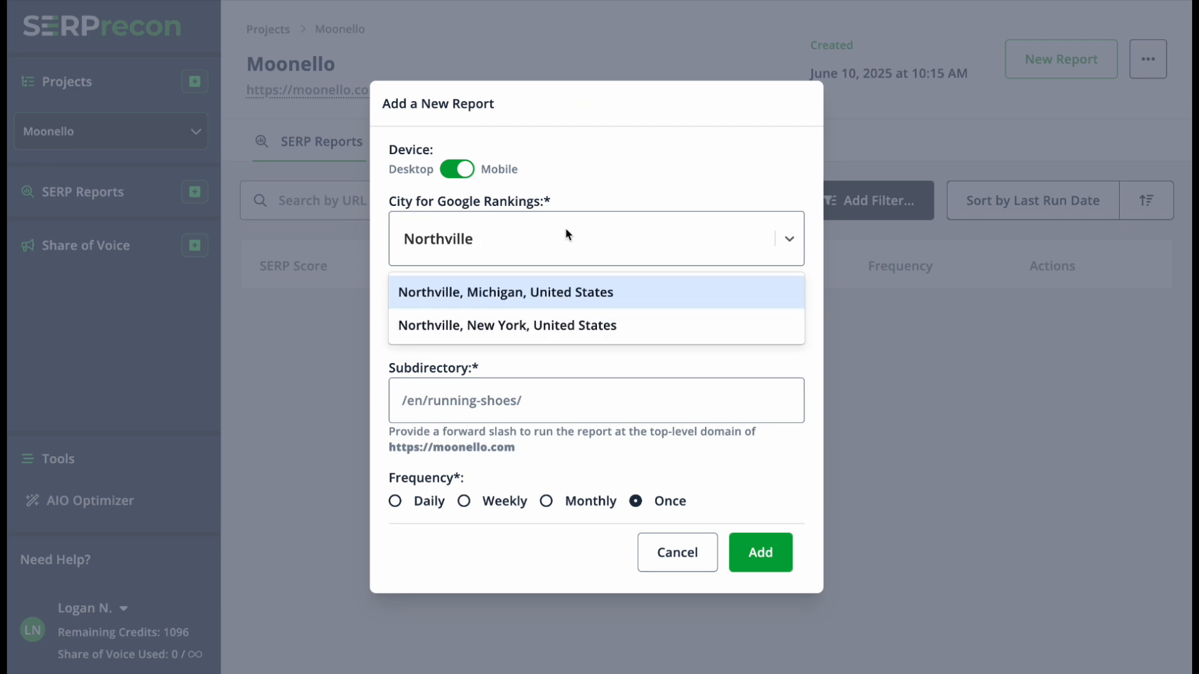
{"action": "left_click", "coordinate": [561, 293]}
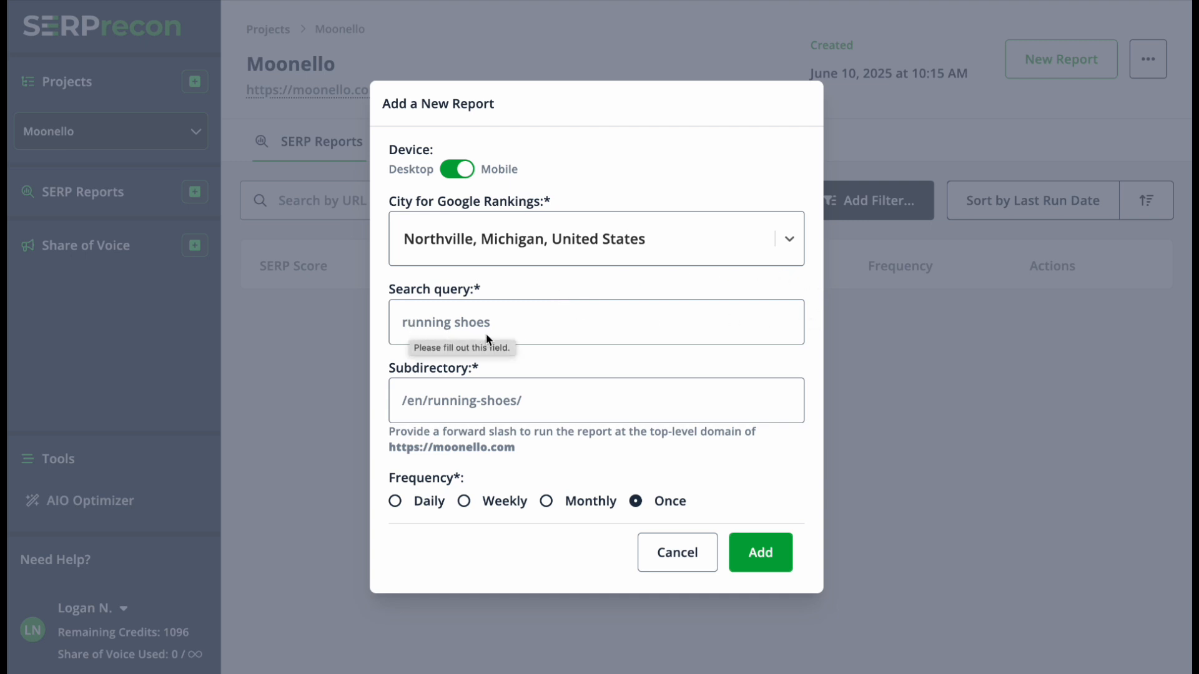
Set the report's search query to Custom Software
{"action": "left_click", "coordinate": [473, 323]}
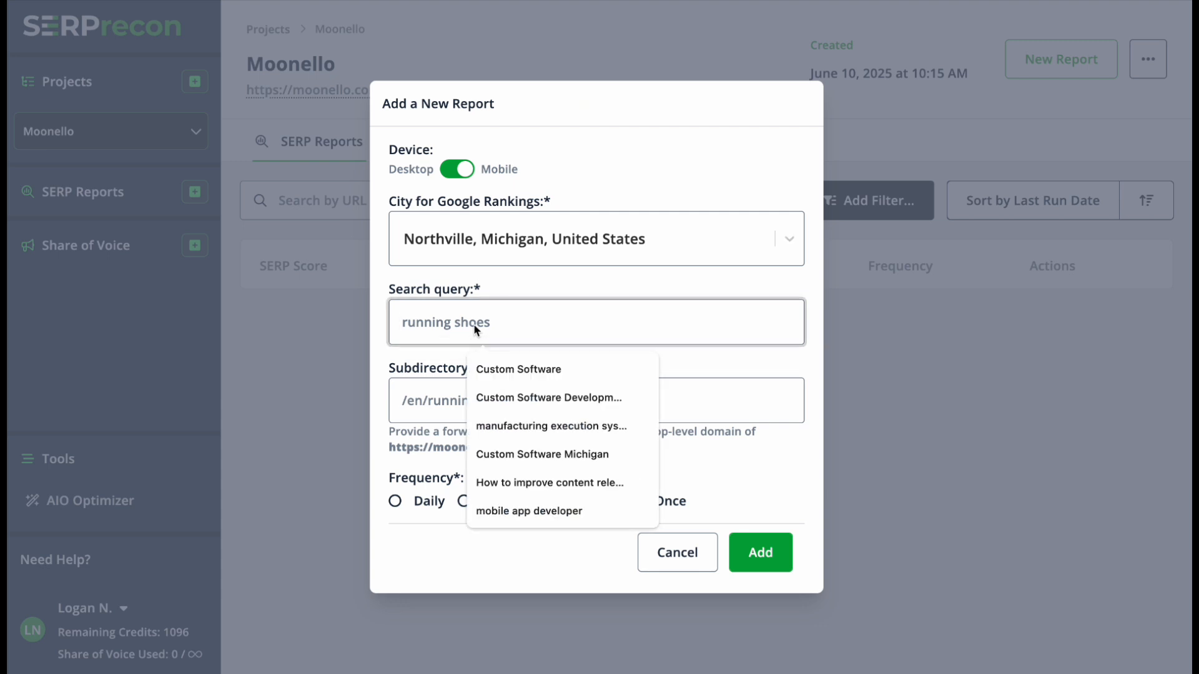
{"action": "type", "text": "custom"}
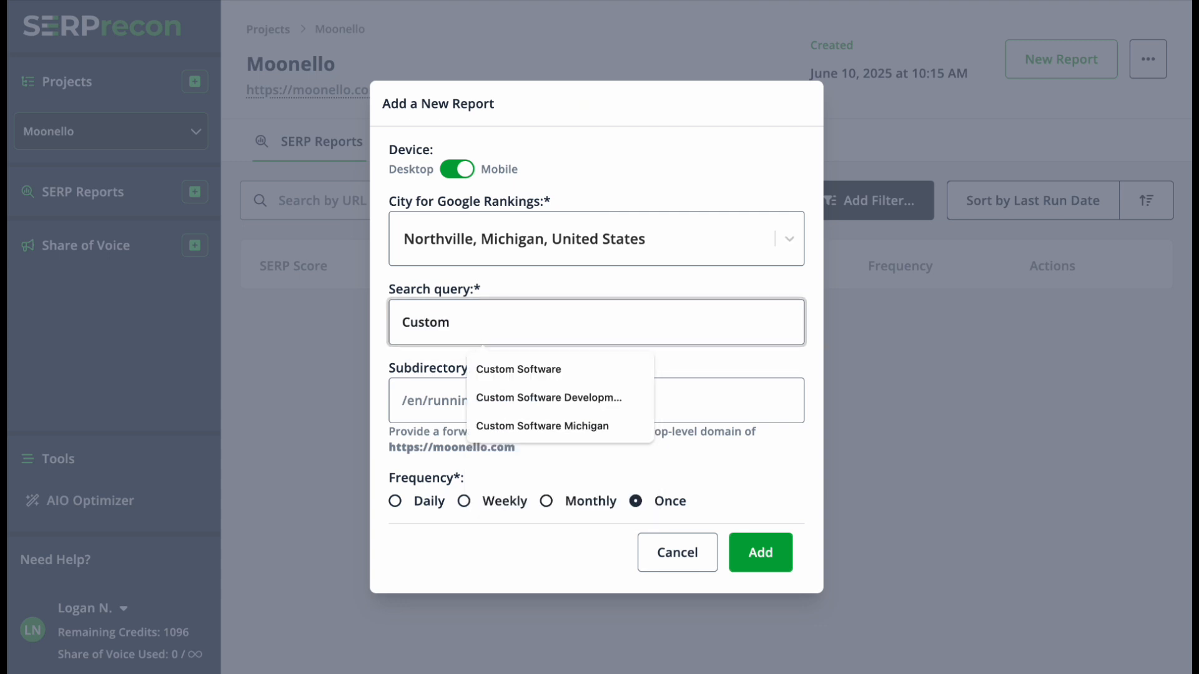
{"action": "type", "text": " Software"}
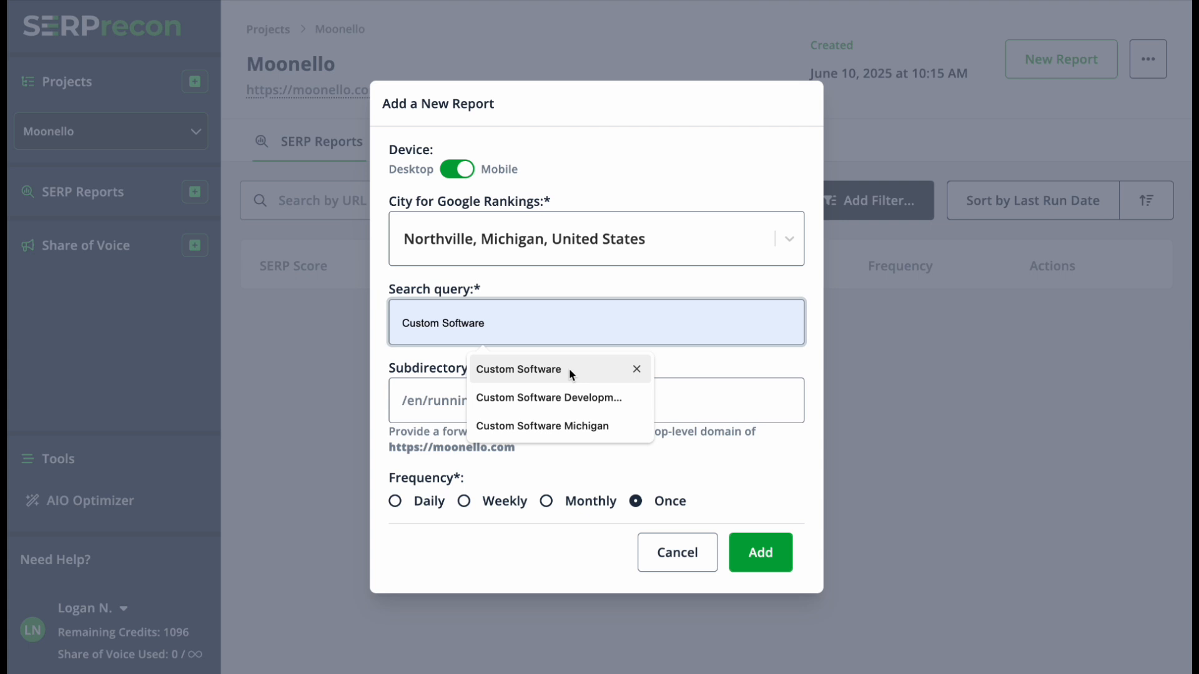
{"action": "left_click", "coordinate": [571, 374]}
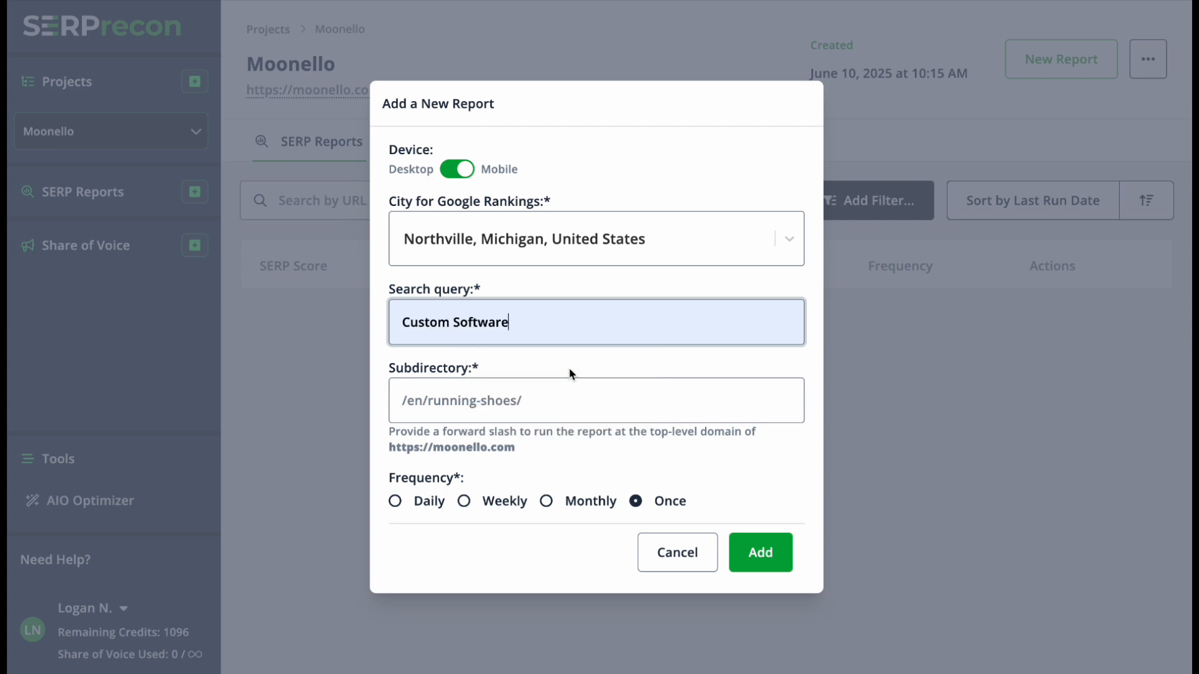
Choose the subdirectory /services/software-development/ and add the report
{"action": "left_click", "coordinate": [568, 406]}
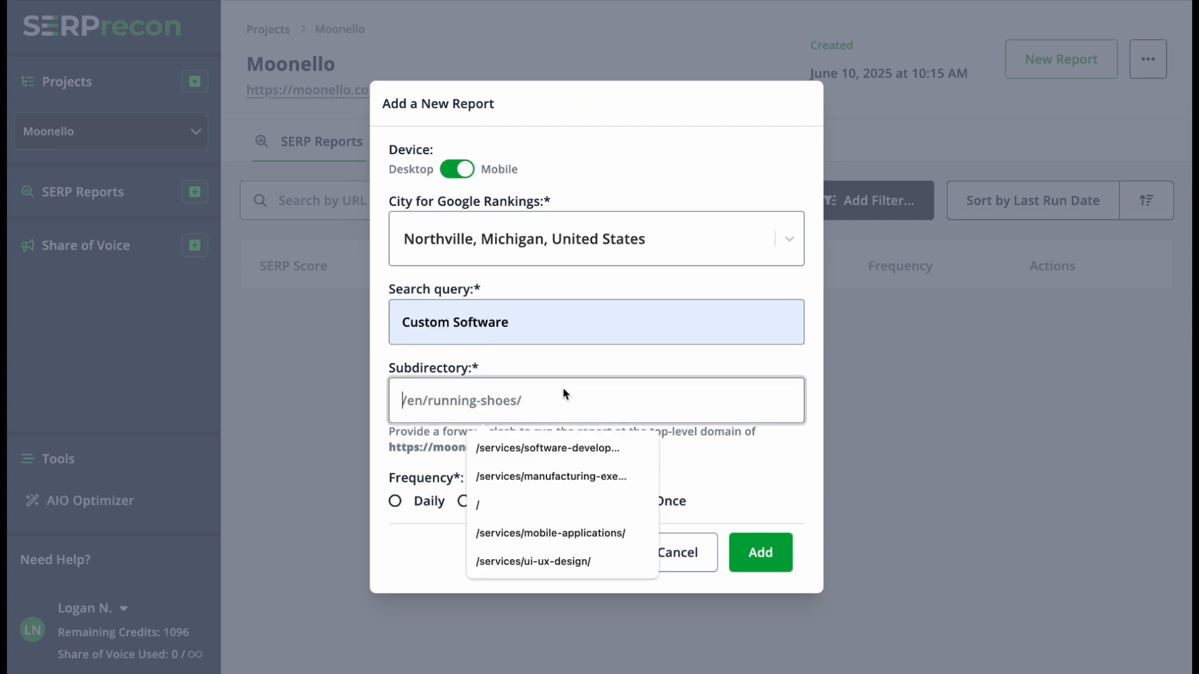
{"action": "left_click", "coordinate": [510, 448]}
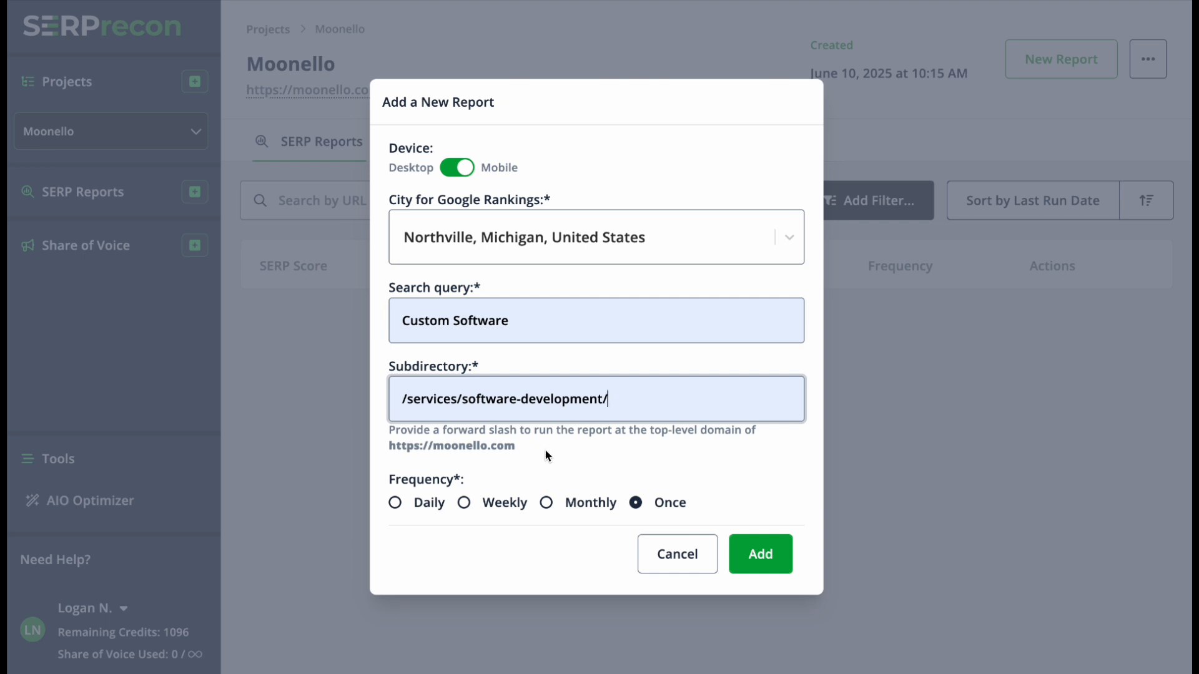
{"action": "mouse_move", "coordinate": [545, 455]}
{"action": "left_mouse_down"}
{"action": "mouse_move", "coordinate": [396, 235]}
{"action": "mouse_move", "coordinate": [406, 216]}
{"action": "mouse_move", "coordinate": [393, 199]}
{"action": "mouse_move", "coordinate": [516, 300]}
{"action": "mouse_move", "coordinate": [554, 465]}
{"action": "left_mouse_up"}
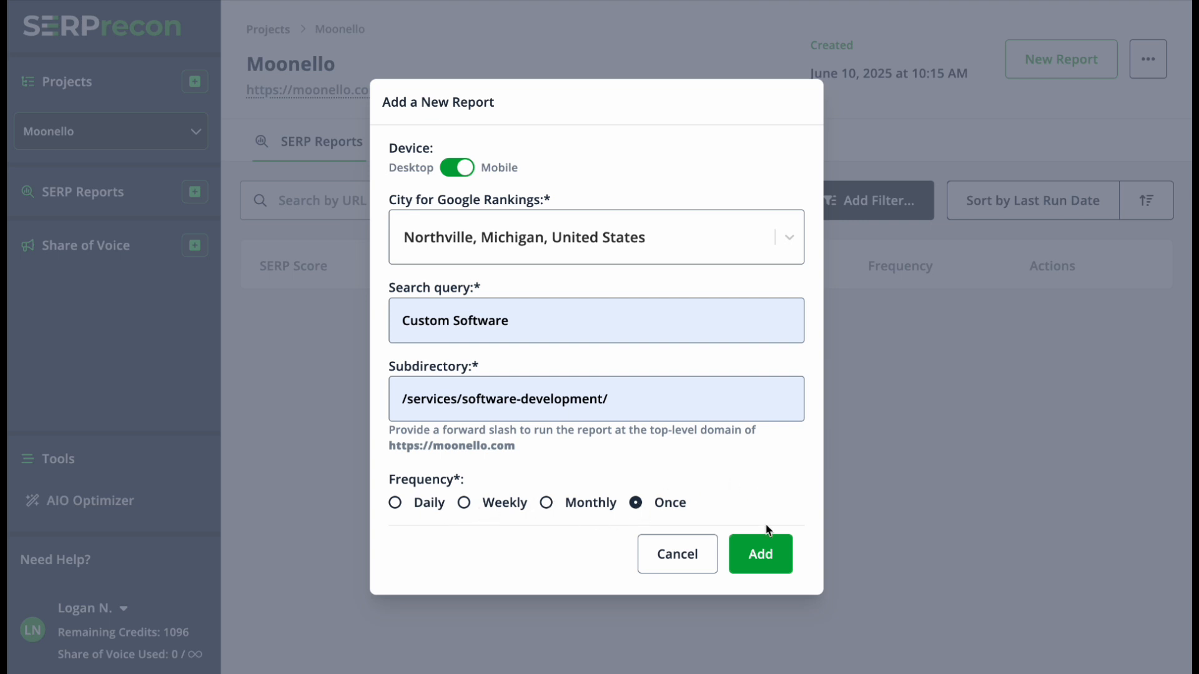
{"action": "left_click", "coordinate": [767, 556]}
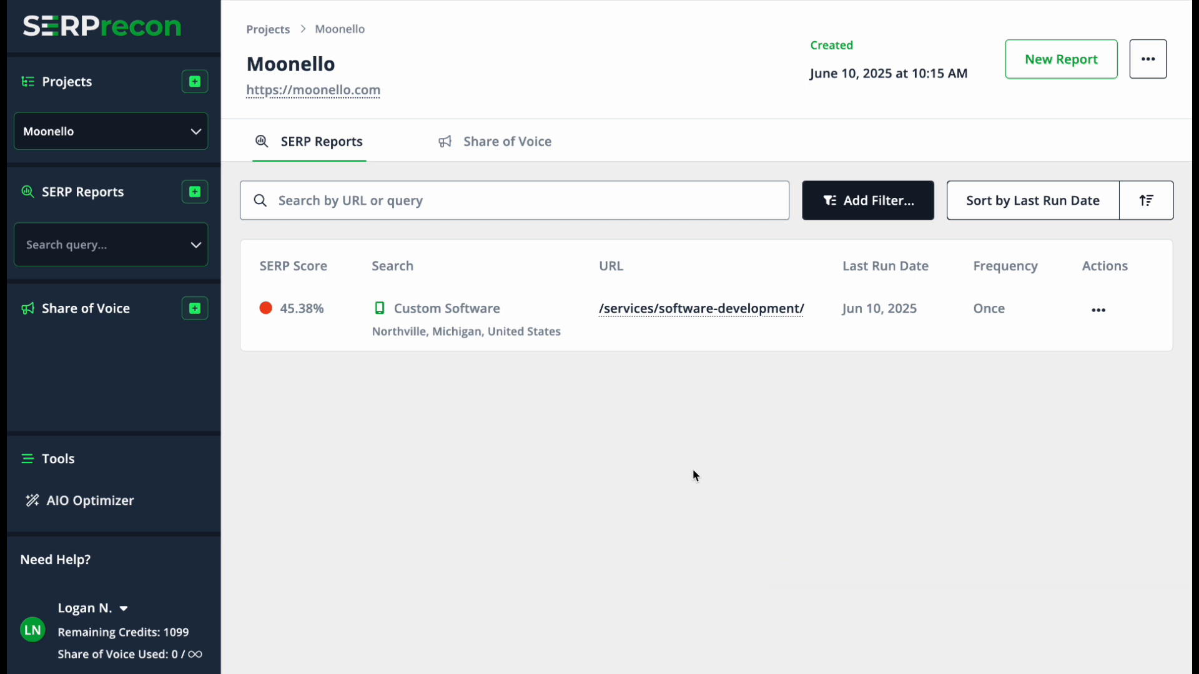
Open the Custom Software report and review its page performance scores
{"action": "left_click", "coordinate": [384, 309]}
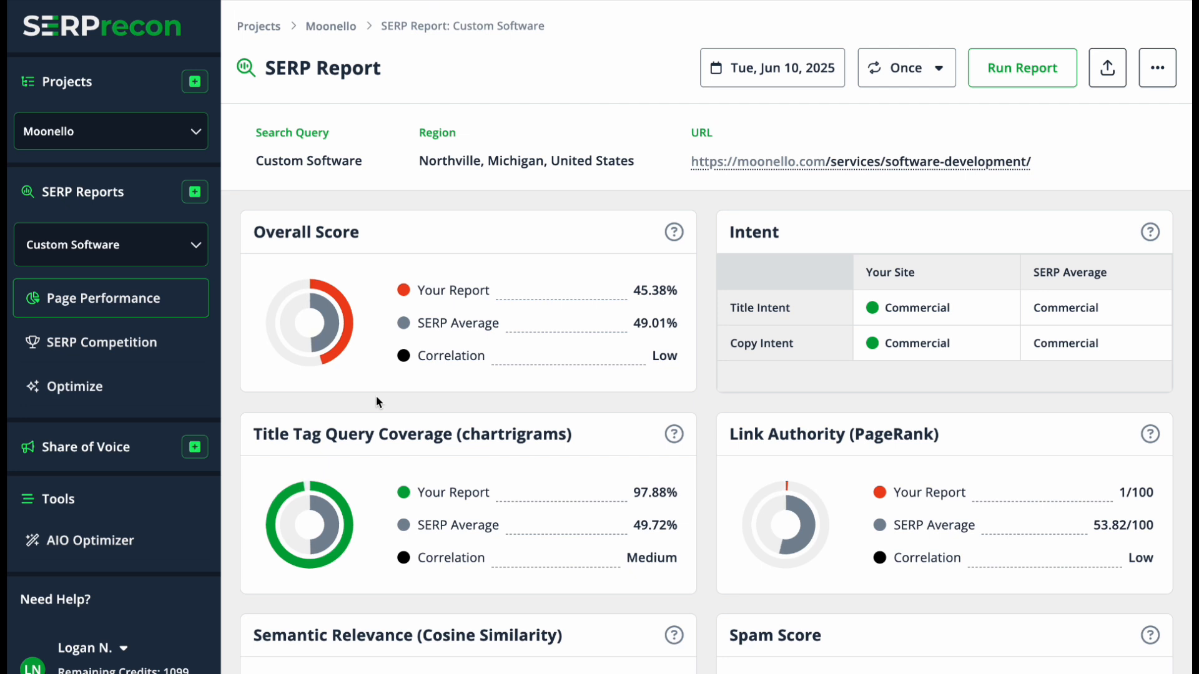
{"action": "scroll", "coordinate": [375, 396], "scroll_direction": "down", "scroll_amount": 14}
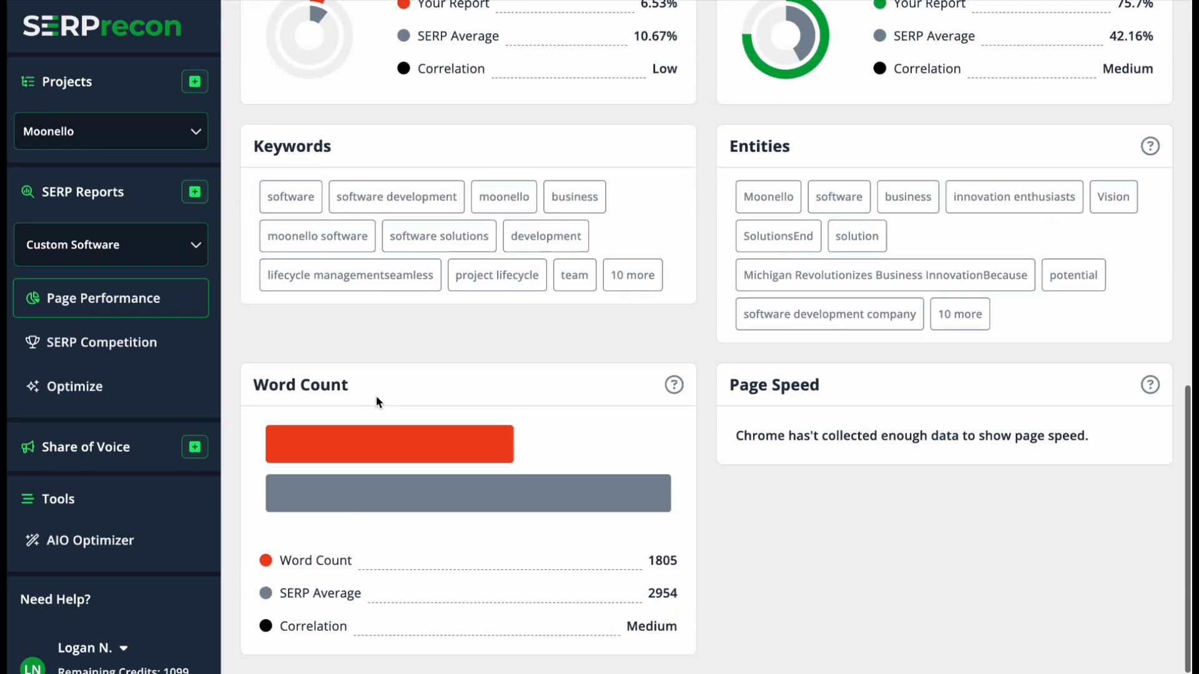
{"action": "scroll", "coordinate": [376, 396], "scroll_direction": "up", "scroll_amount": 14}
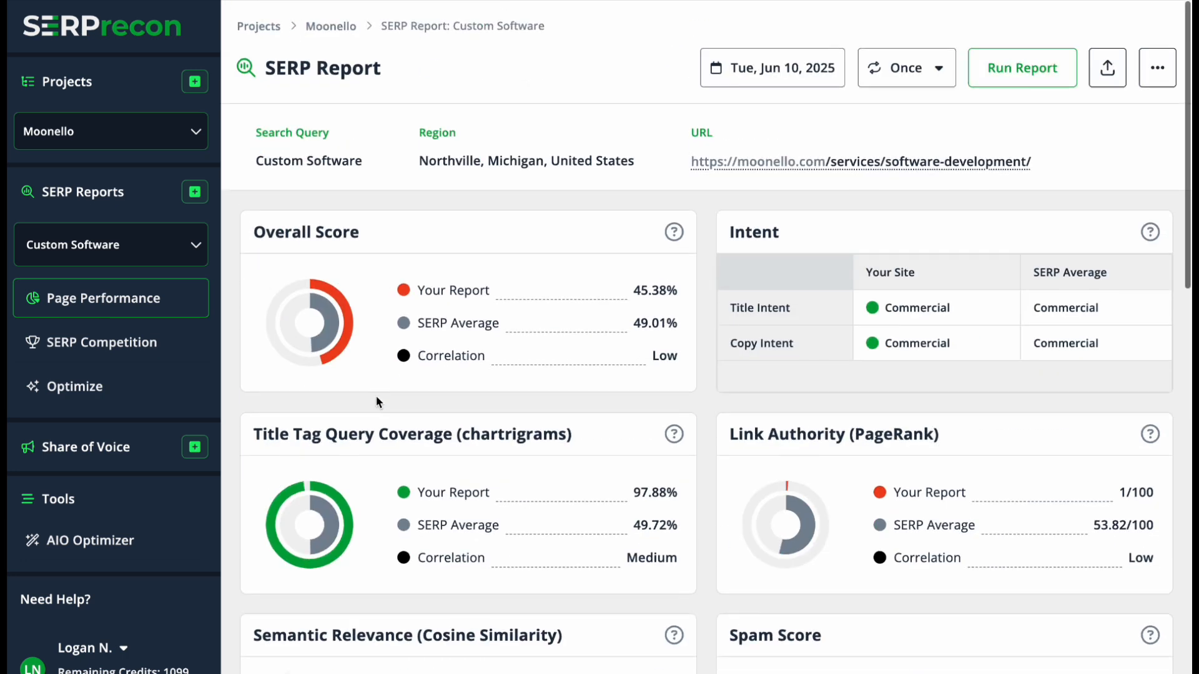
Review the report's SERP competition analysis from the AI overview down to related entities and searches
{"action": "left_click", "coordinate": [180, 345]}
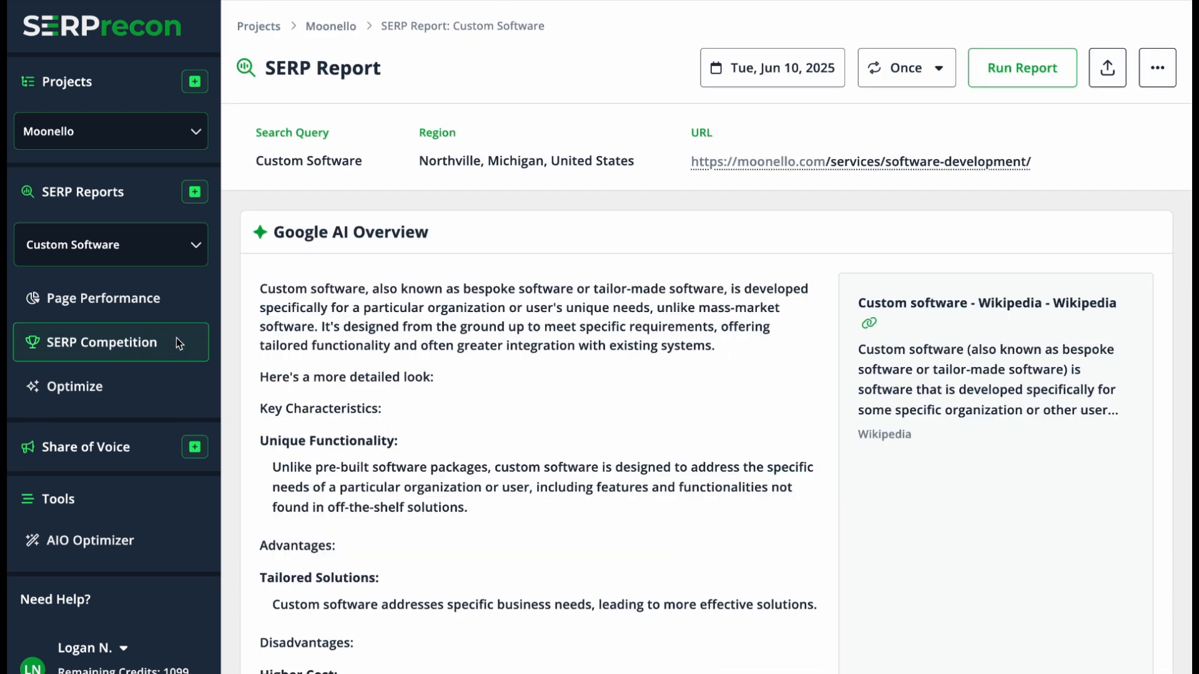
{"action": "scroll", "coordinate": [354, 389], "scroll_direction": "down", "scroll_amount": 10}
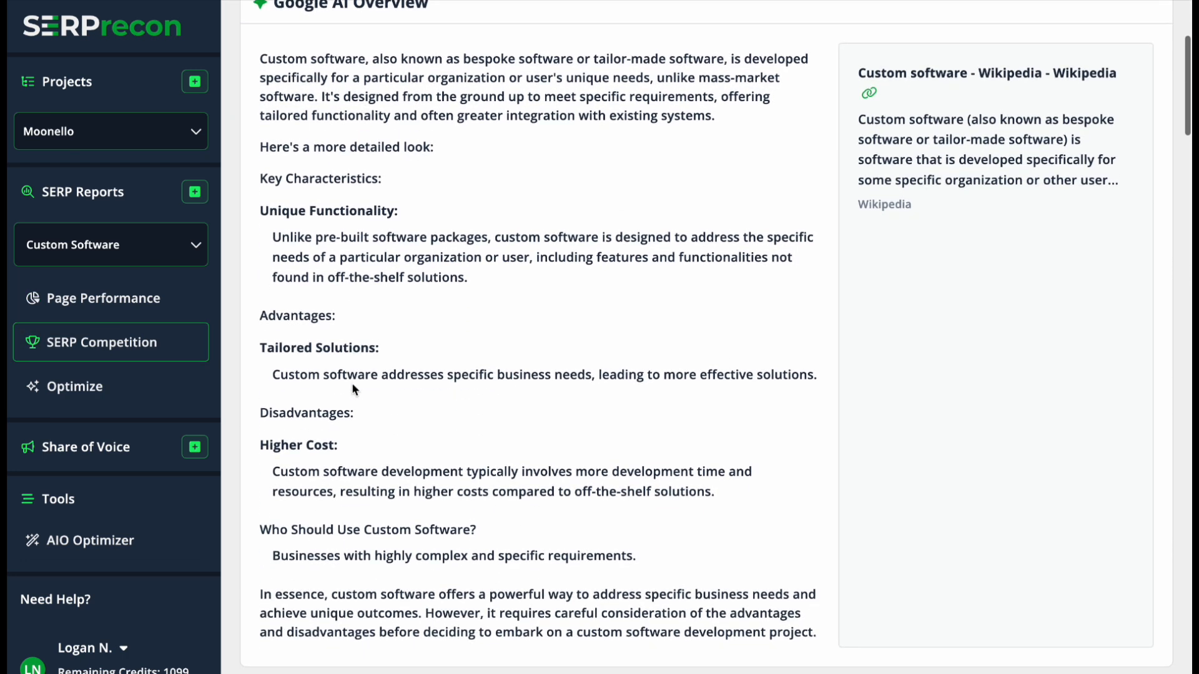
{"action": "scroll", "coordinate": [354, 389], "scroll_direction": "down", "scroll_amount": 20}
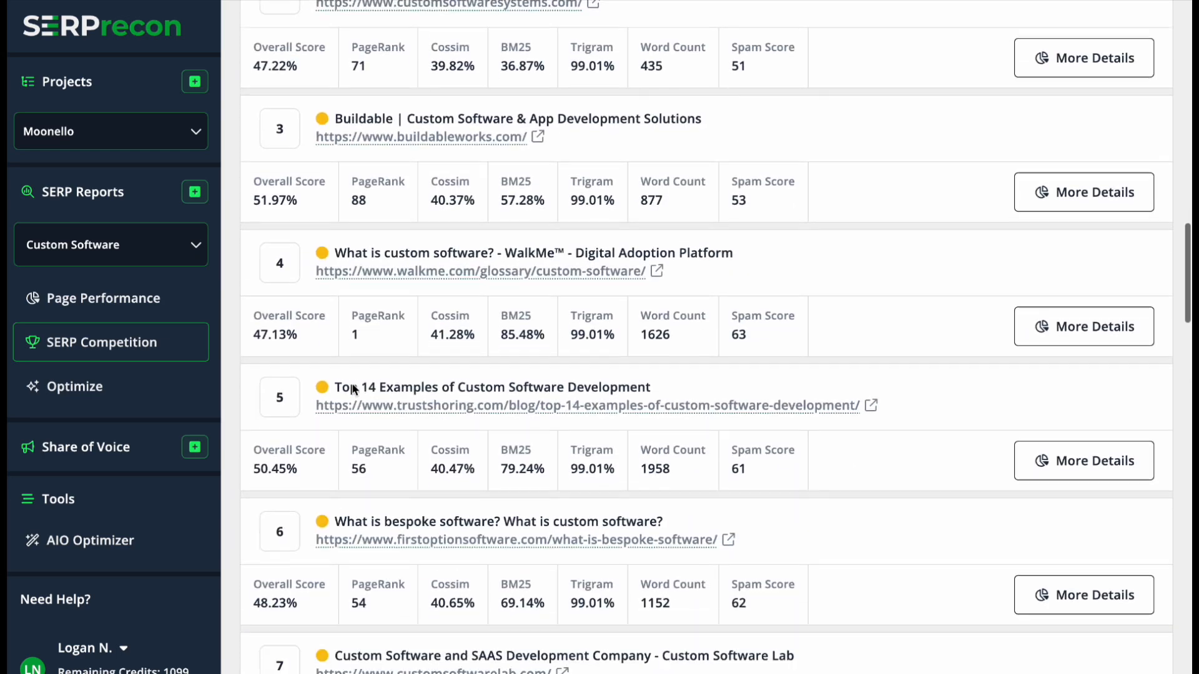
{"action": "scroll", "coordinate": [353, 390], "scroll_direction": "down", "scroll_amount": 3}
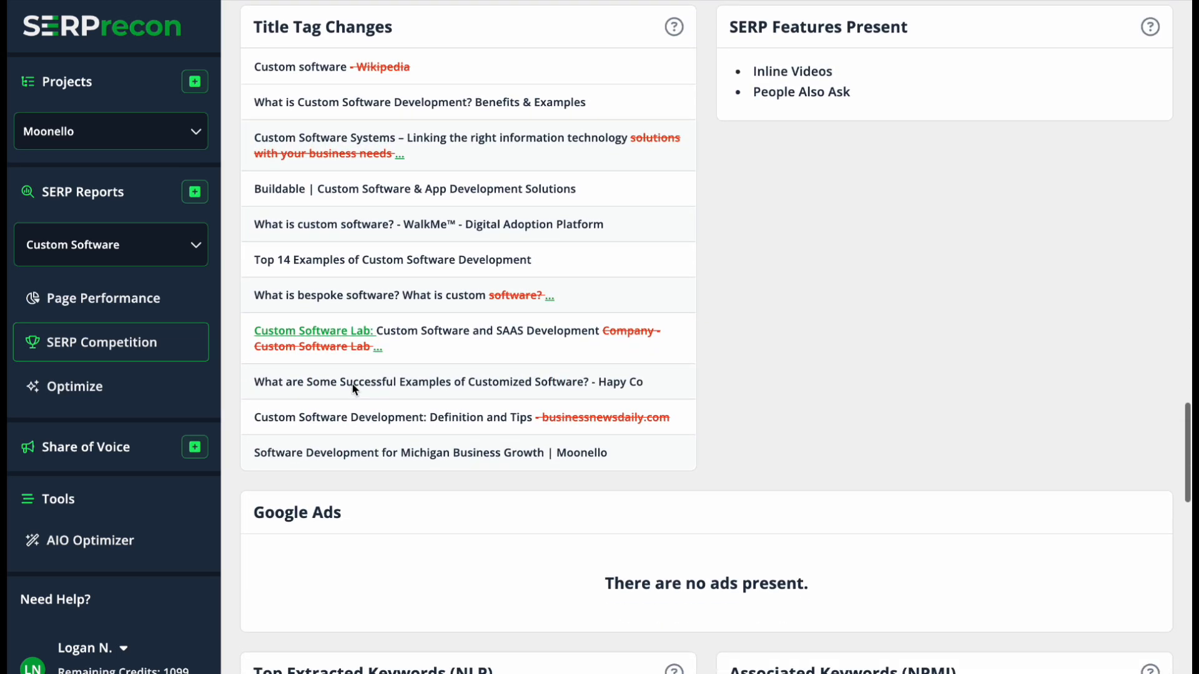
{"action": "scroll", "coordinate": [352, 384], "scroll_direction": "down", "scroll_amount": 15}
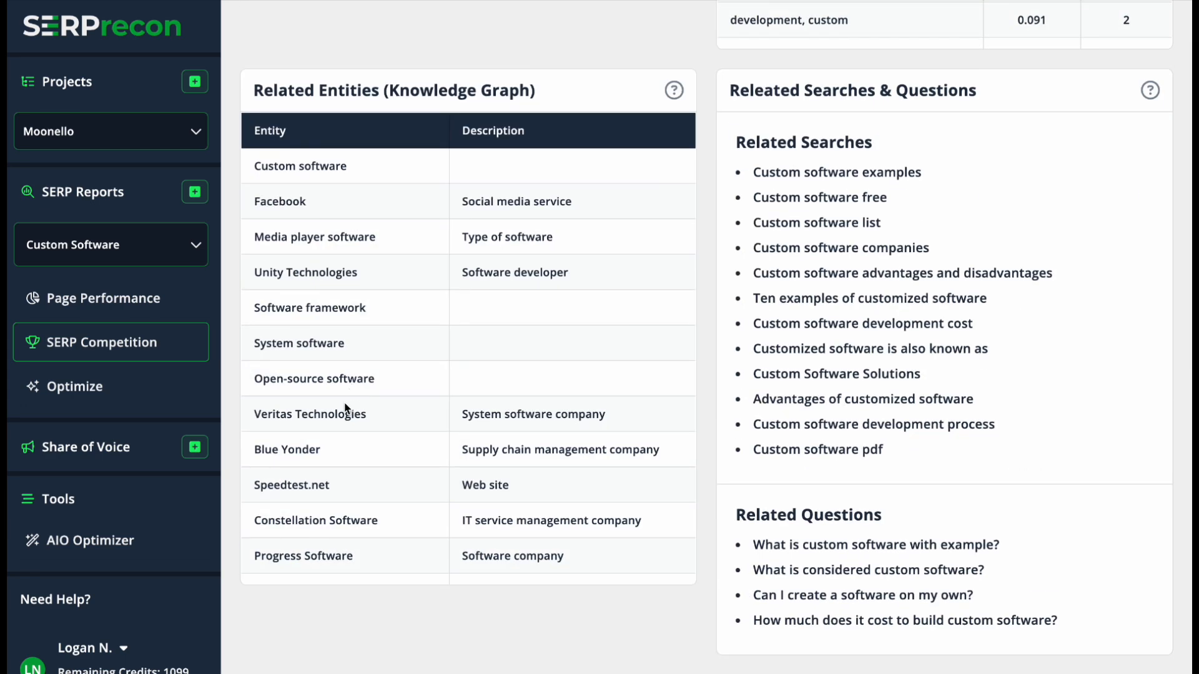
Review the Optimize section's missing keywords, missing entities and relevance check tool
{"action": "left_click", "coordinate": [91, 388]}
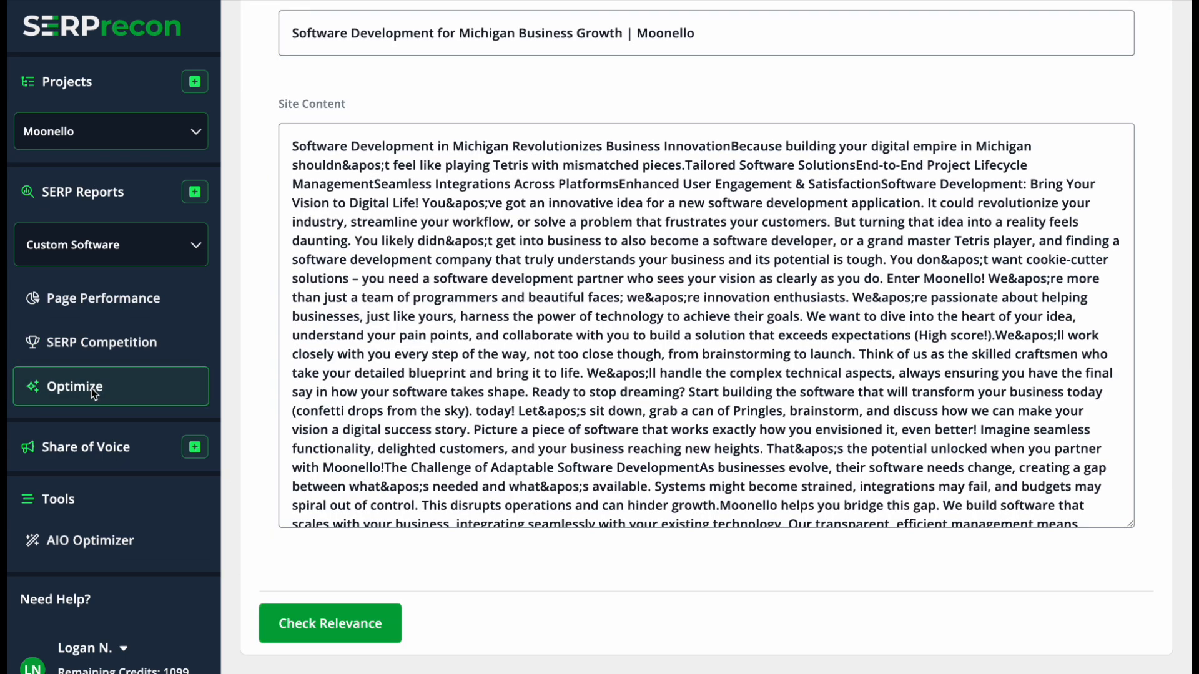
{"action": "scroll", "coordinate": [282, 302], "scroll_direction": "down", "scroll_amount": 10}
{"action": "scroll", "coordinate": [282, 302], "scroll_direction": "up", "scroll_amount": 6}
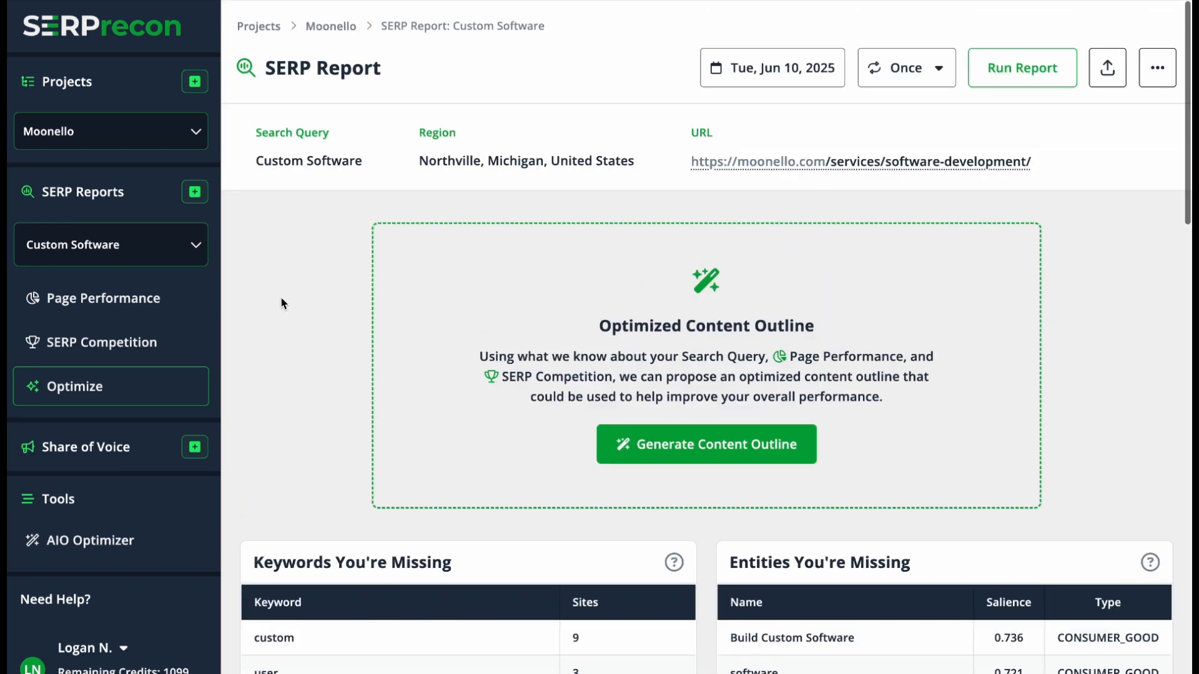
{"action": "scroll", "coordinate": [281, 303], "scroll_direction": "down", "scroll_amount": 7}
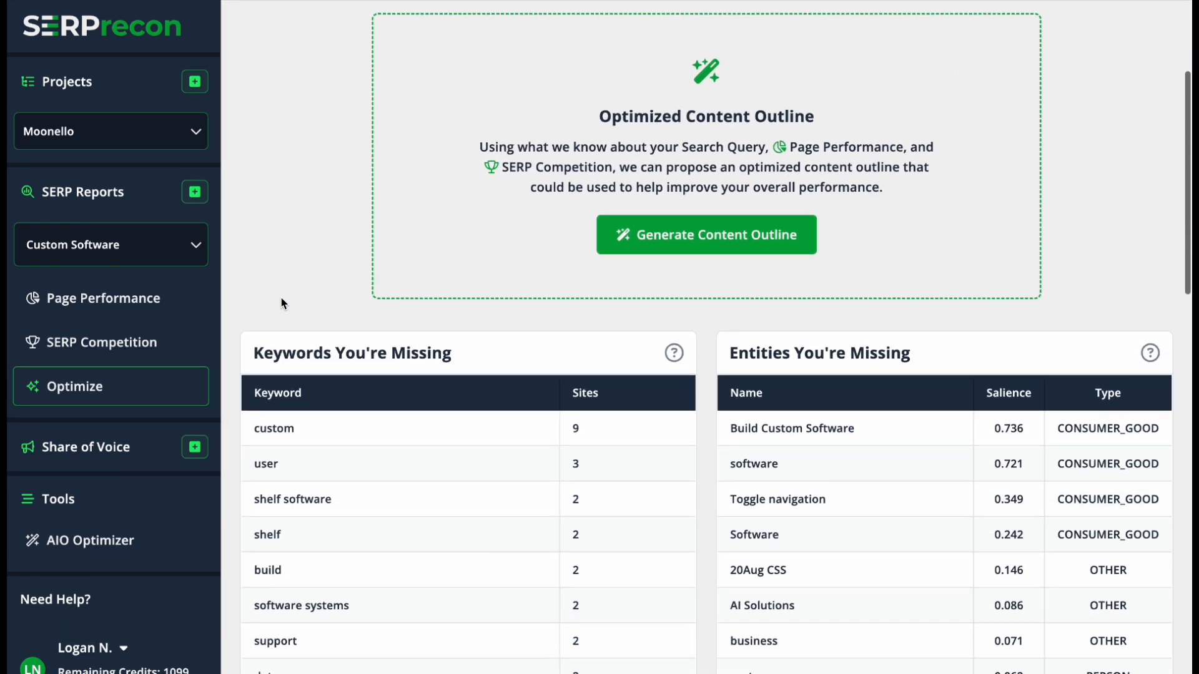
{"action": "scroll", "coordinate": [282, 302], "scroll_direction": "down", "scroll_amount": 9}
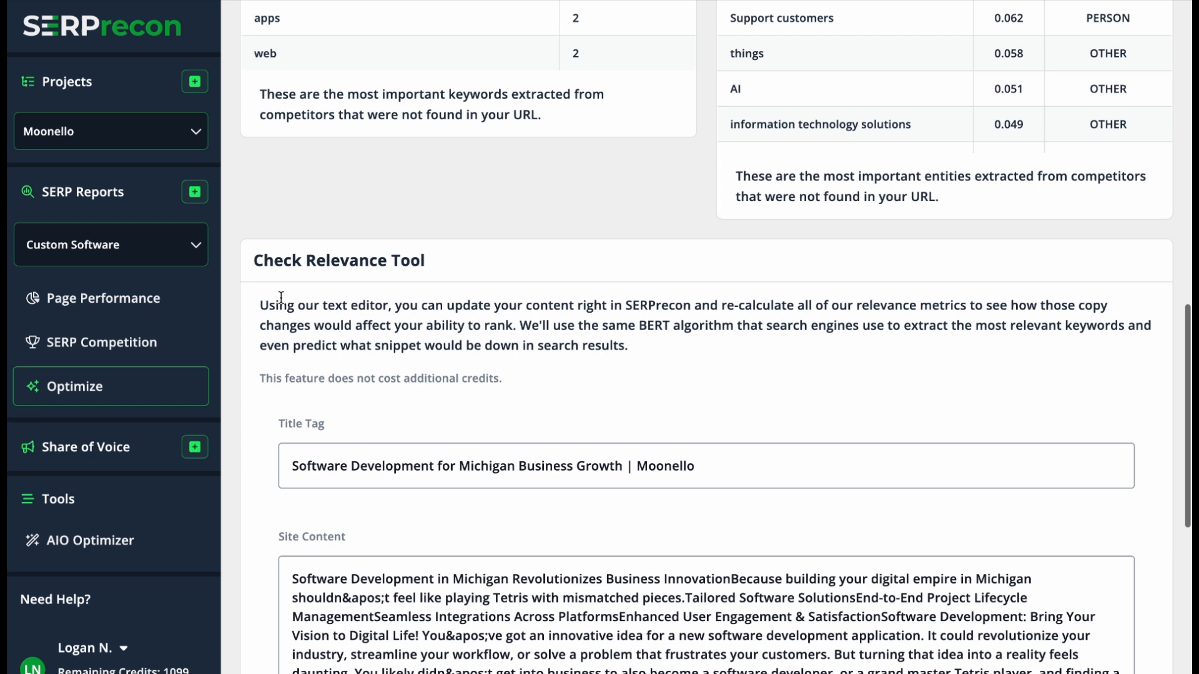
{"action": "scroll", "coordinate": [276, 360], "scroll_direction": "down", "scroll_amount": 5}
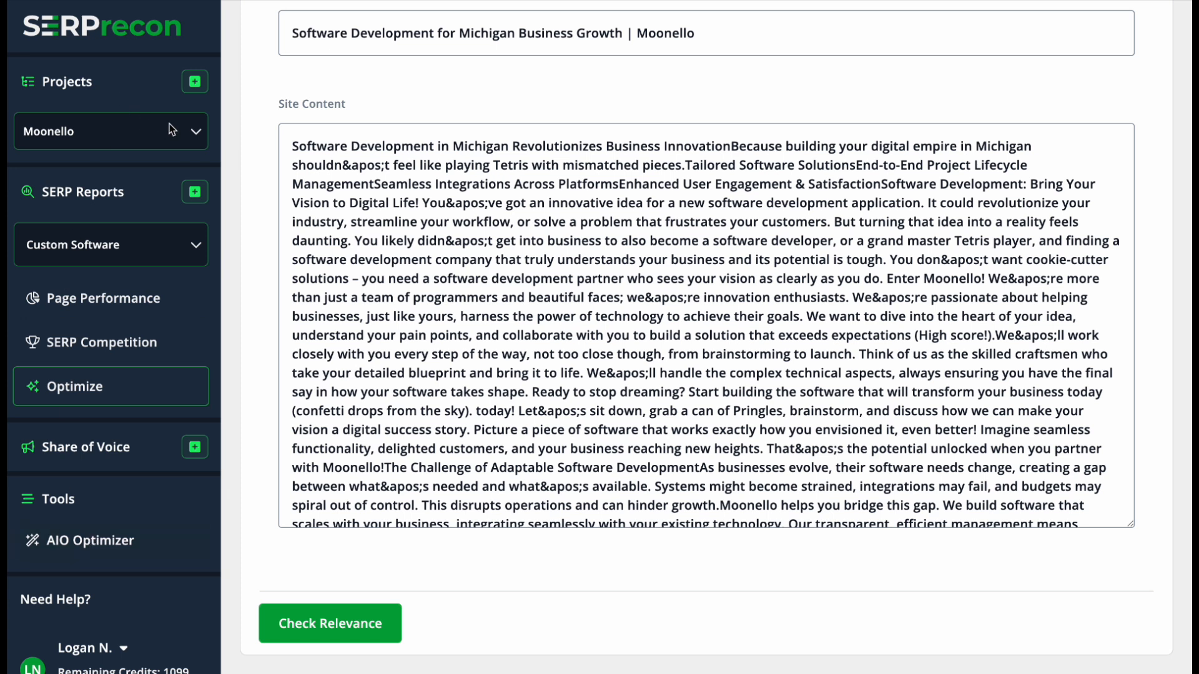
Return to the projects list and examine the Moonello project's summary of reports and tags
{"action": "left_click", "coordinate": [86, 90]}
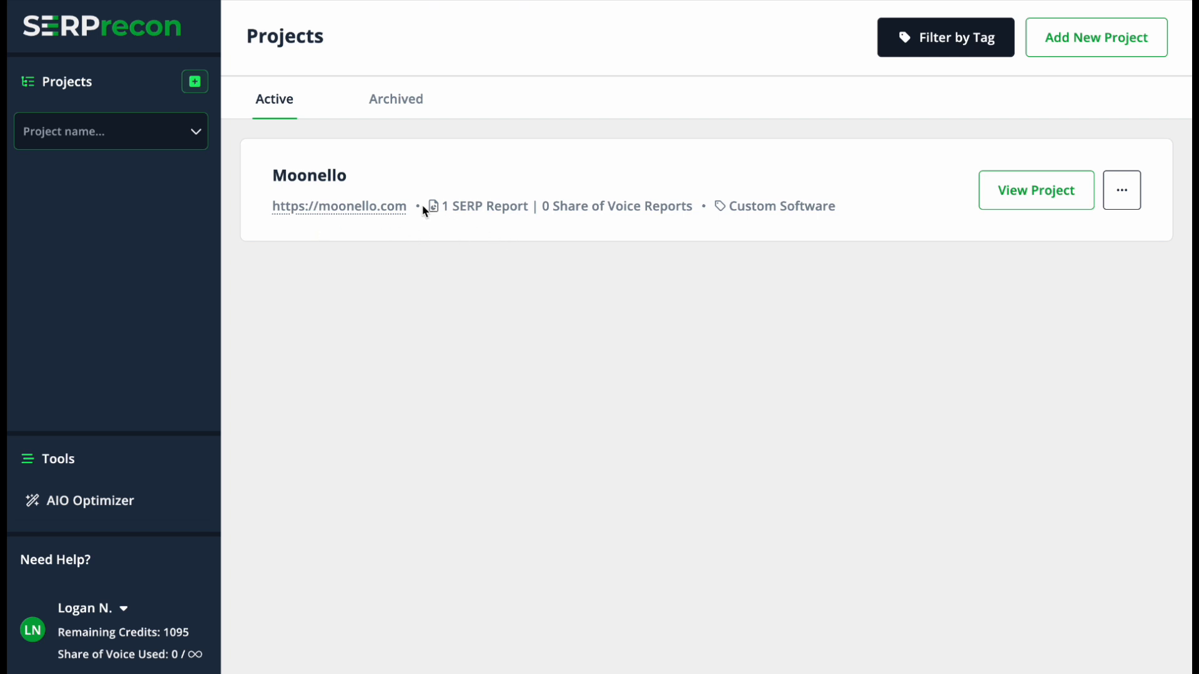
{"action": "left_click_drag", "start_coordinate": [423, 210], "coordinate": [529, 218]}
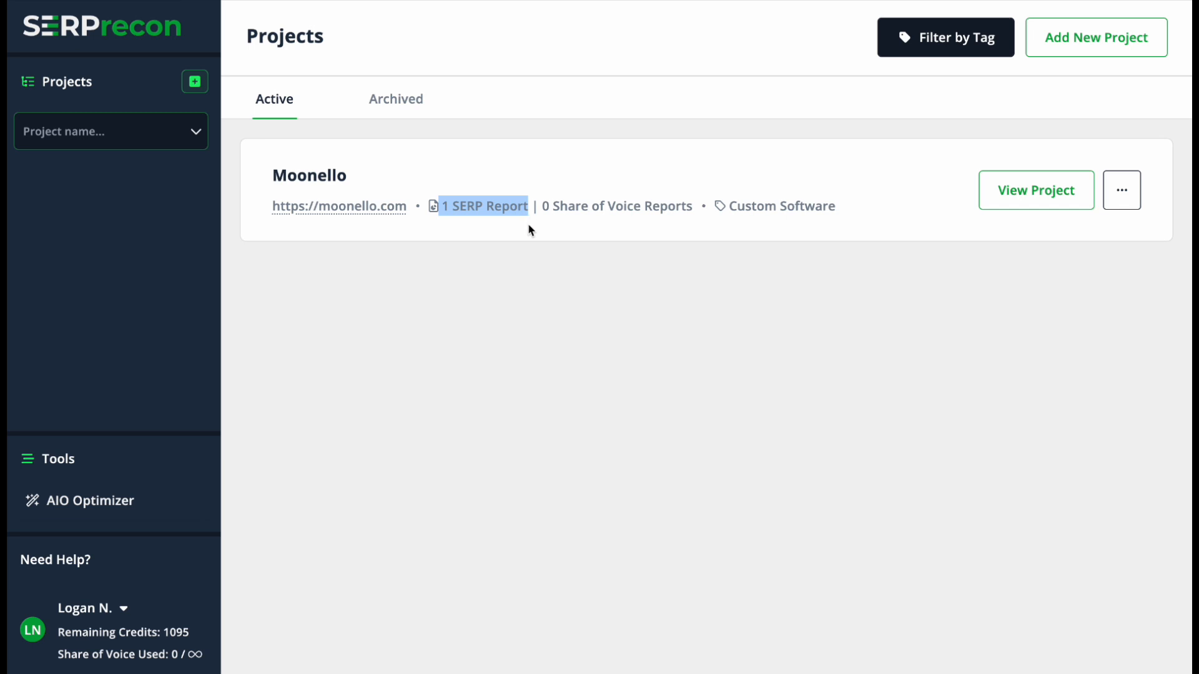
{"action": "left_click", "coordinate": [528, 228]}
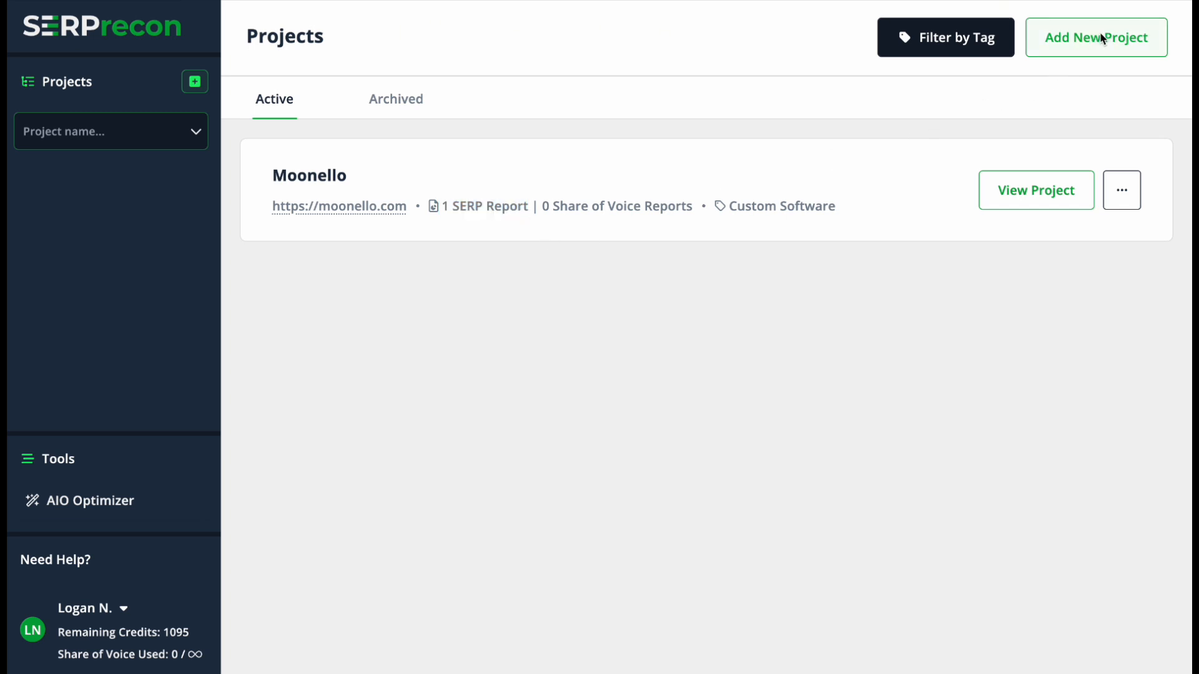
{"action": "left_click", "coordinate": [195, 82]}
{"action": "left_click", "coordinate": [705, 489]}
Check the Moonello project's options menu, then open the project to view its SERP reports list
{"action": "left_click", "coordinate": [1114, 192]}
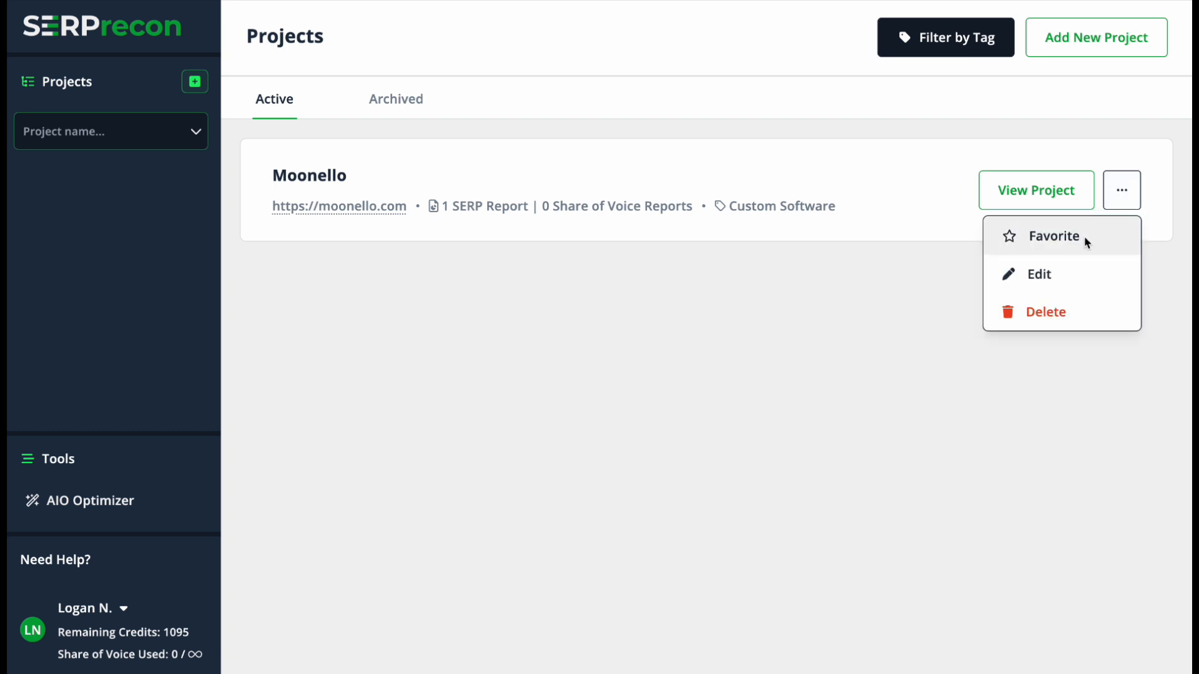
{"action": "left_click", "coordinate": [1118, 235]}
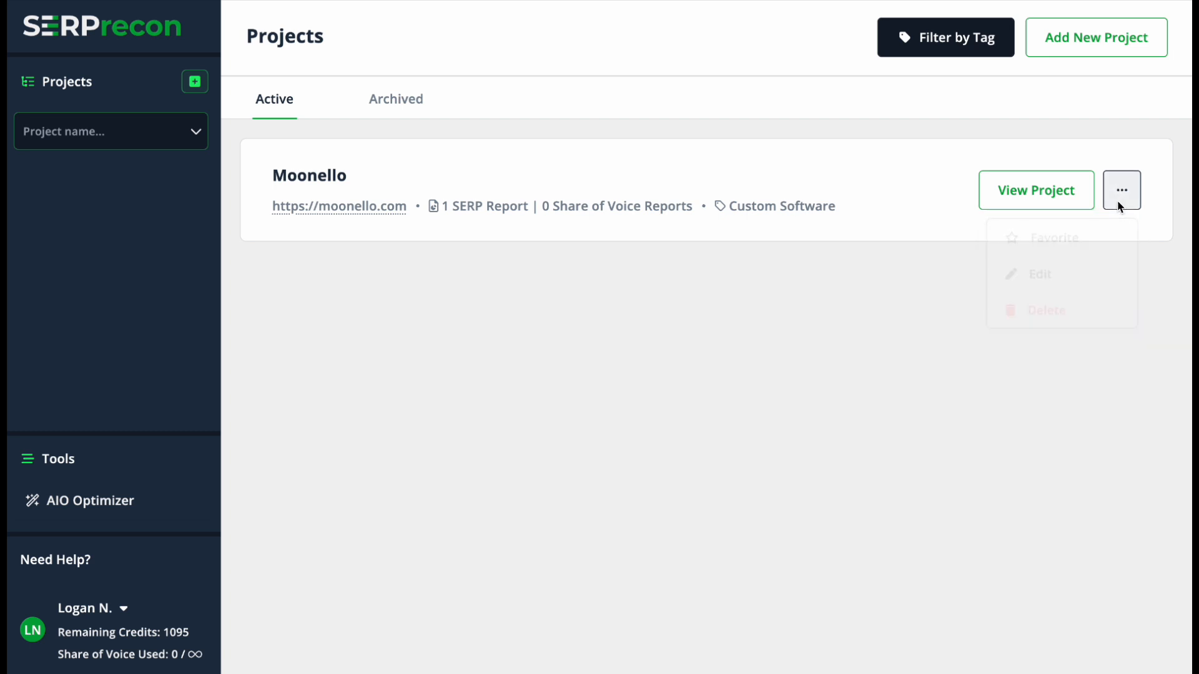
{"action": "left_click", "coordinate": [1019, 188]}
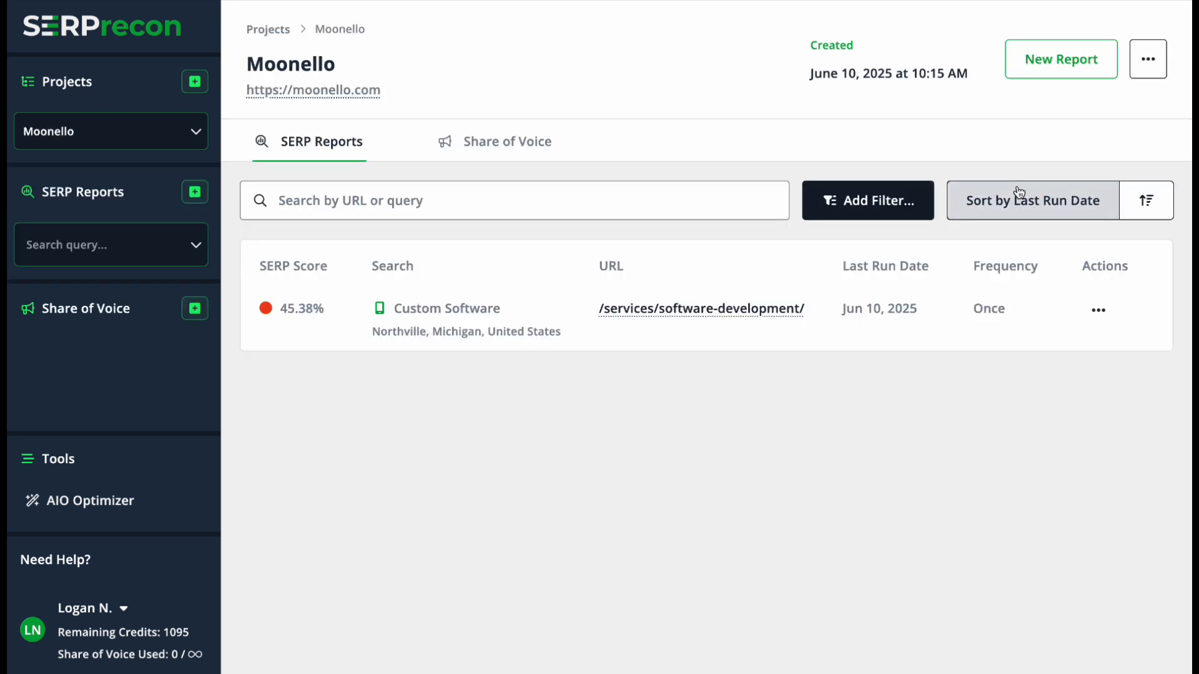